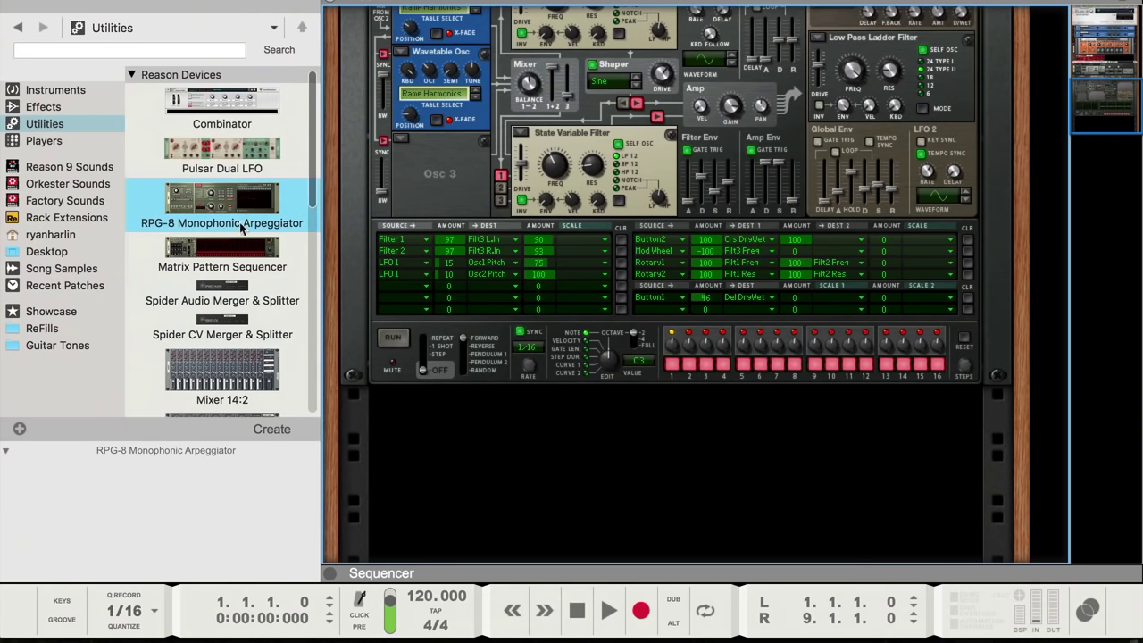
Add an RPG-8 Monophonic Arpeggiator from the Utilities browser to the rack.
mouse_move(224, 214)
mouse_down()
mouse_move(396, 455)
mouse_move(457, 480)
mouse_up()
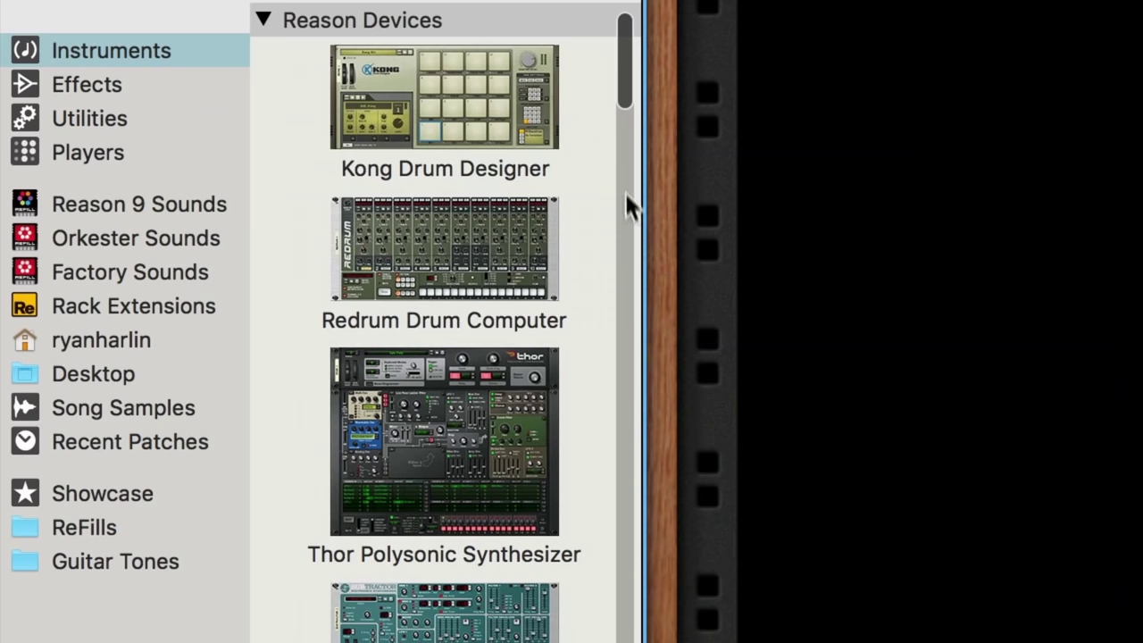
Add an ID8 piano to the rack and record about seven bars of piano chords.
drag(623, 82, 626, 156)
drag(444, 344, 1029, 359)
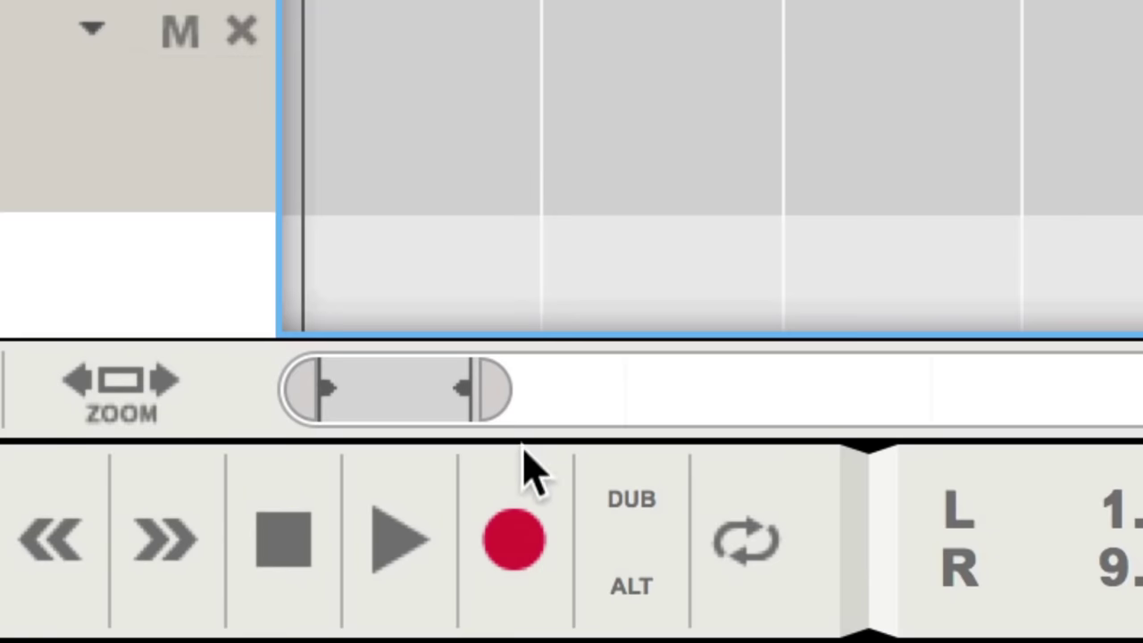
click(525, 460)
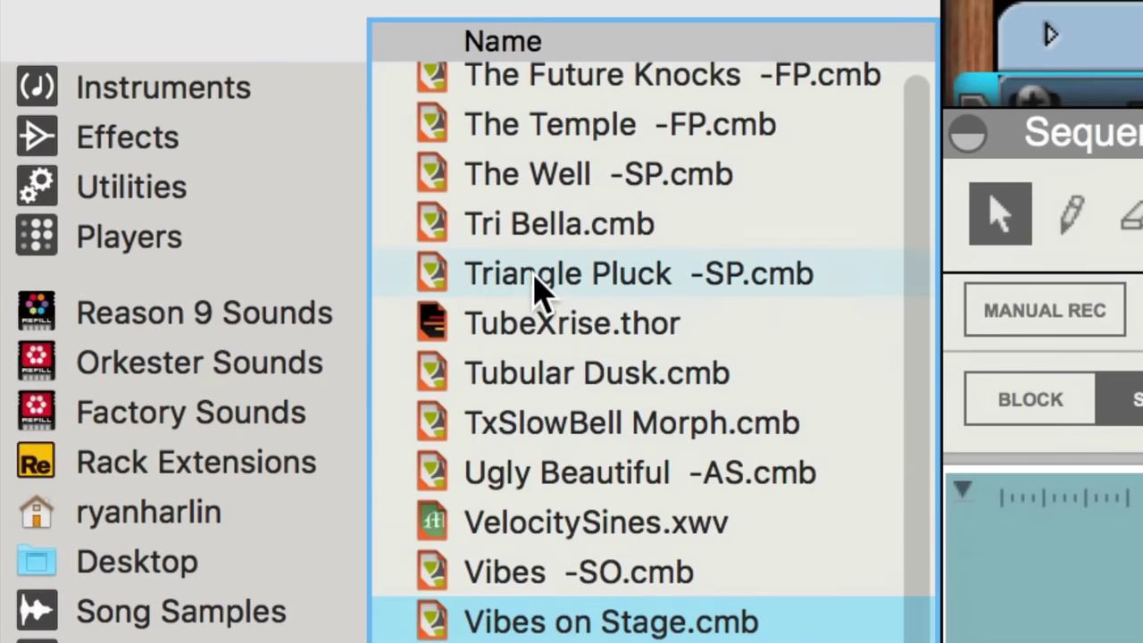
Create a Triangle Pluck -SP track with a Dual Arpeggio above it and play it.
drag(540, 290, 174, 522)
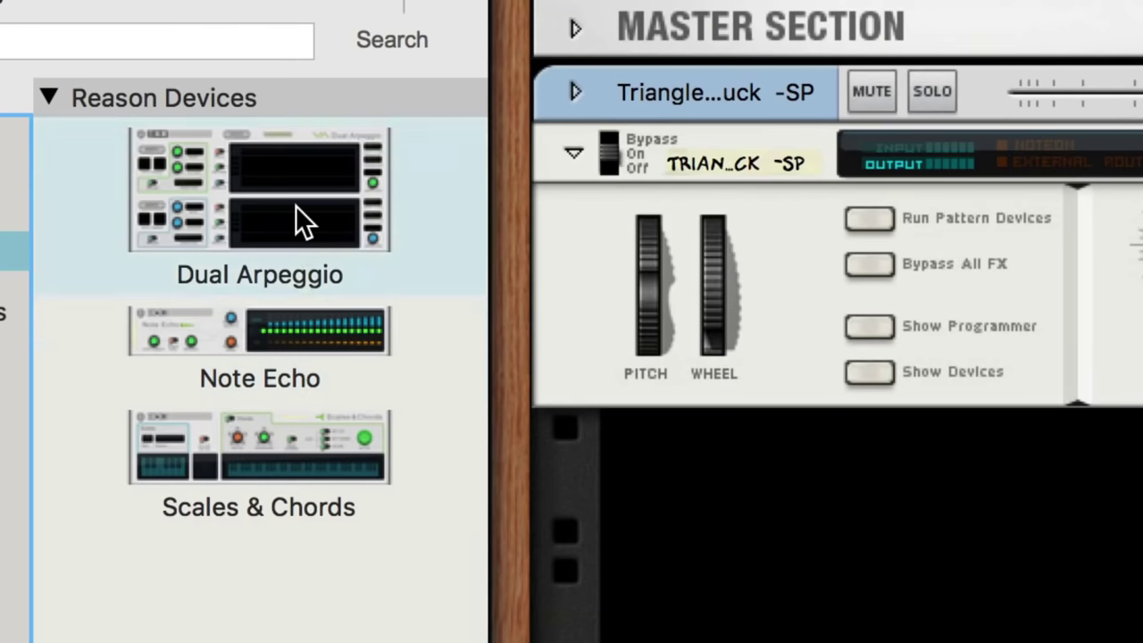
drag(295, 207, 778, 193)
drag(208, 16, 208, 16)
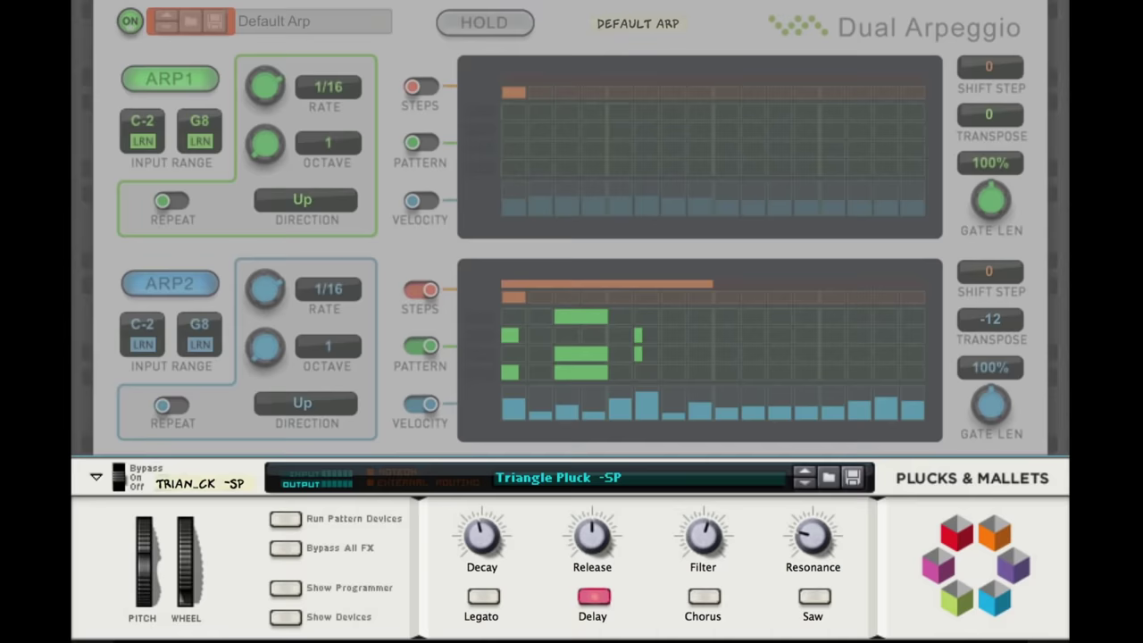
key(space)
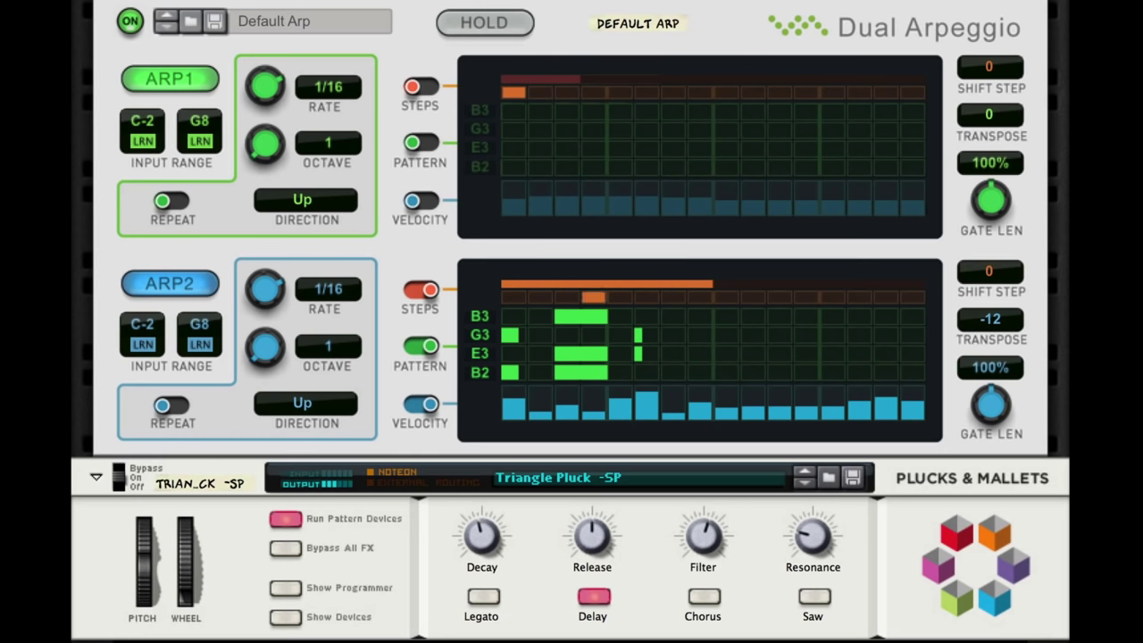
Reset the Dual Arpeggio, then set ARP1 to 1/8 rate, 2 octaves, Repeat on, Down direction.
right_click(354, 35)
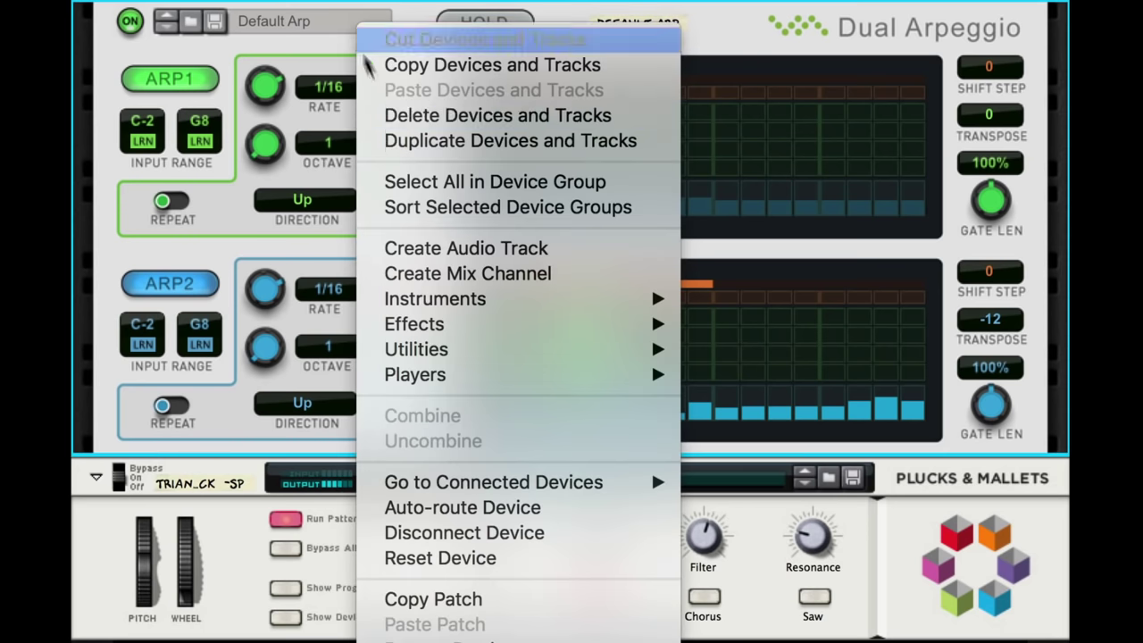
click(456, 561)
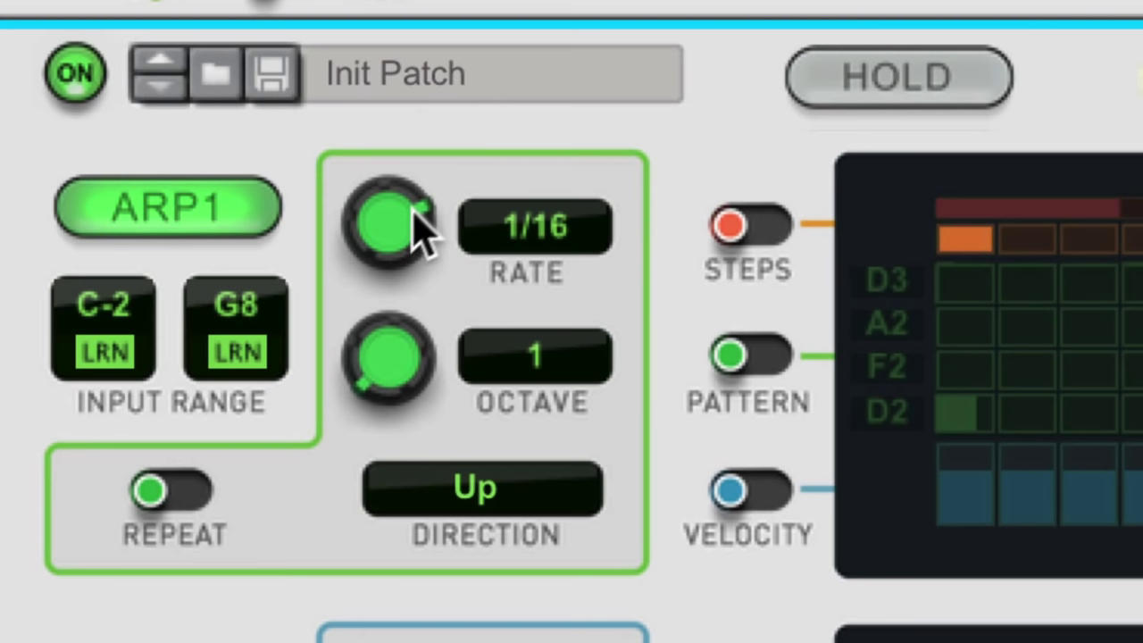
drag(415, 230, 410, 264)
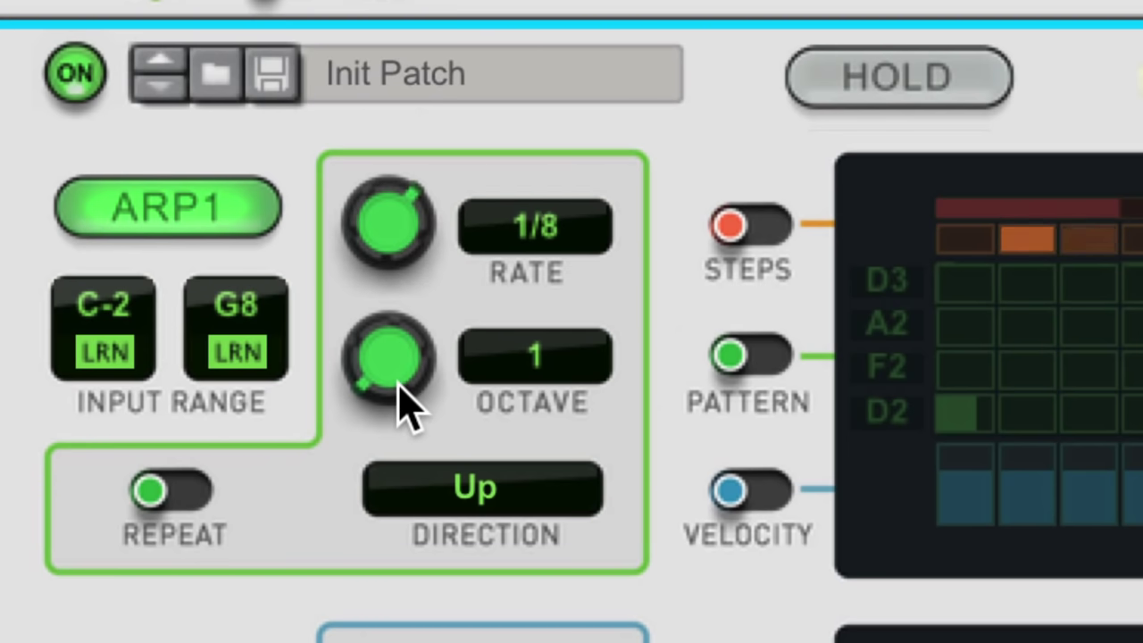
drag(399, 383, 395, 357)
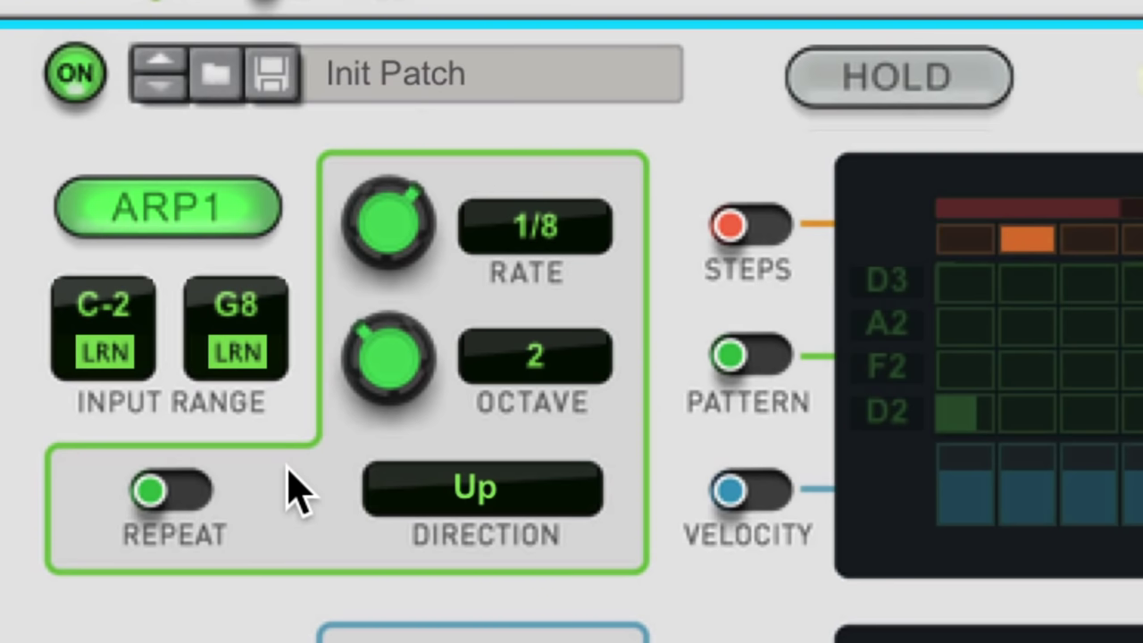
click(191, 497)
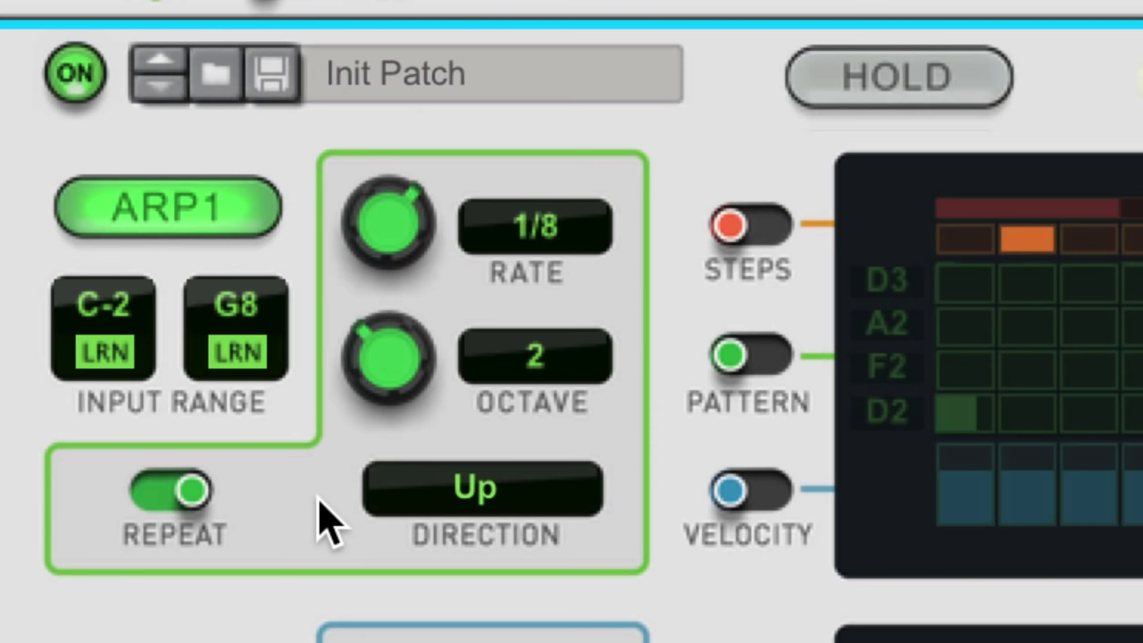
click(467, 497)
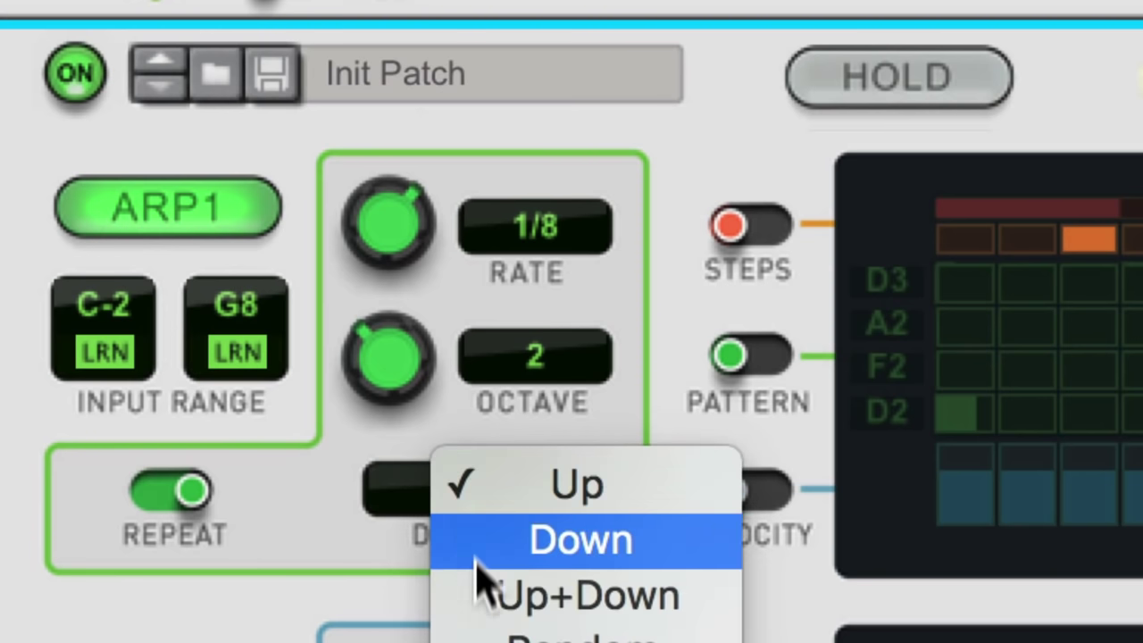
click(499, 543)
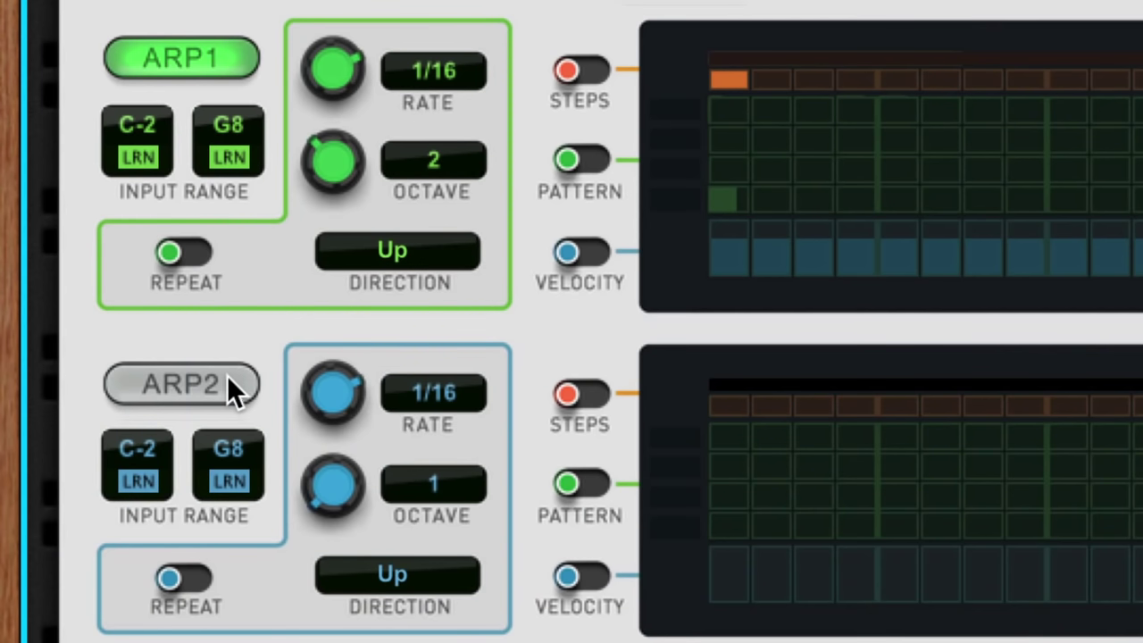
Enable ARP2 at 1/8 rate with Repeat on and Up+Down direction, then audition both arpeggiators.
click(150, 379)
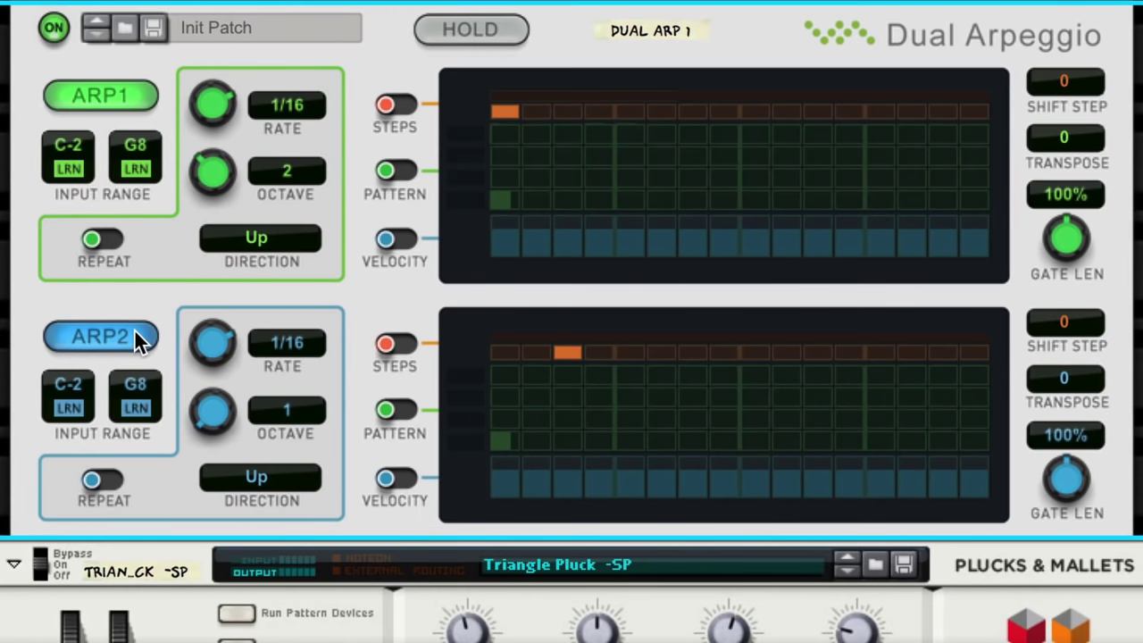
drag(207, 346, 209, 358)
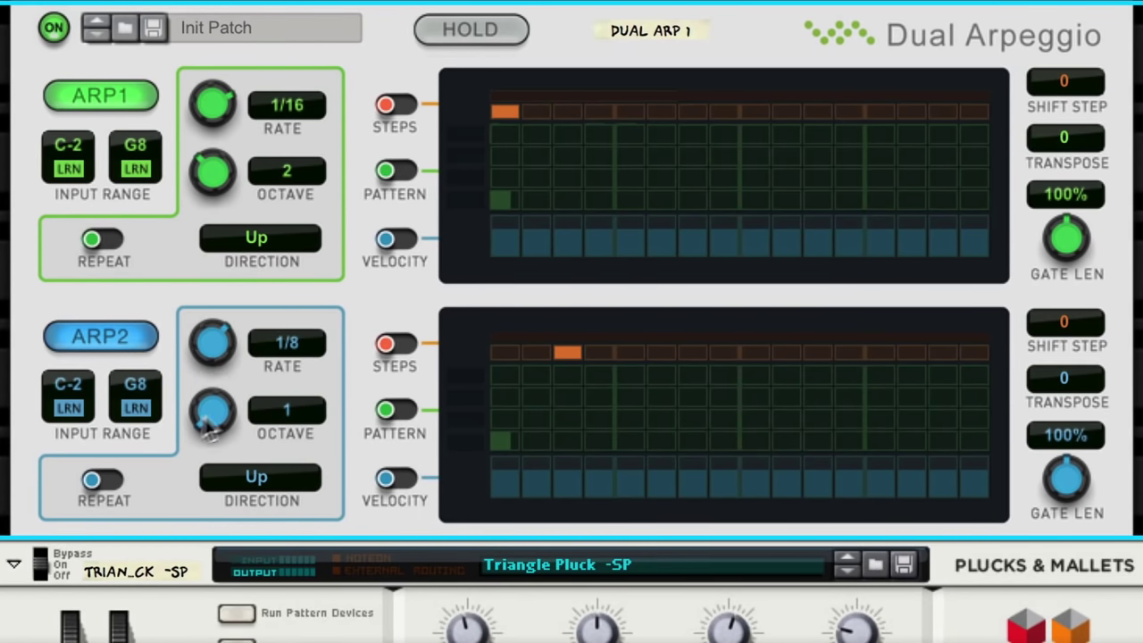
click(109, 482)
click(267, 485)
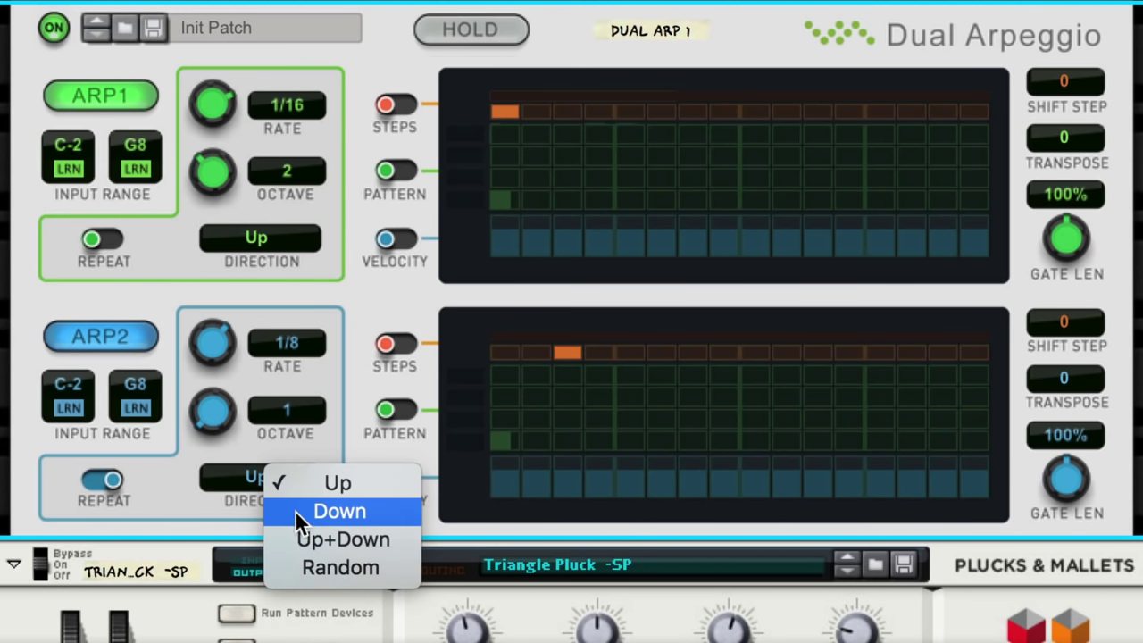
click(300, 536)
key(space)
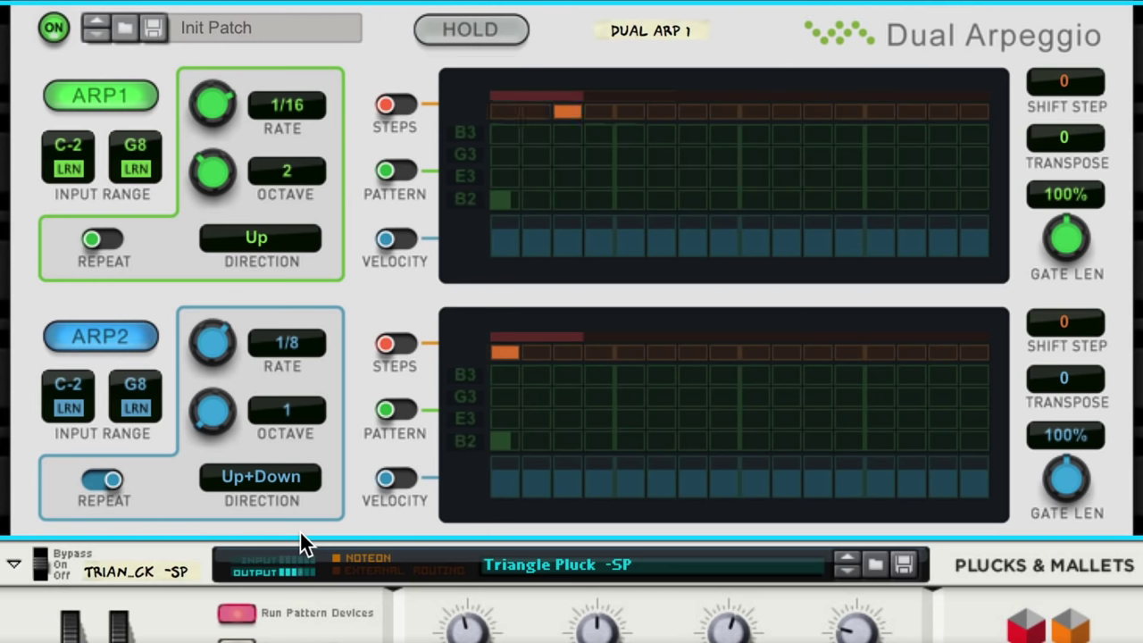
key(space)
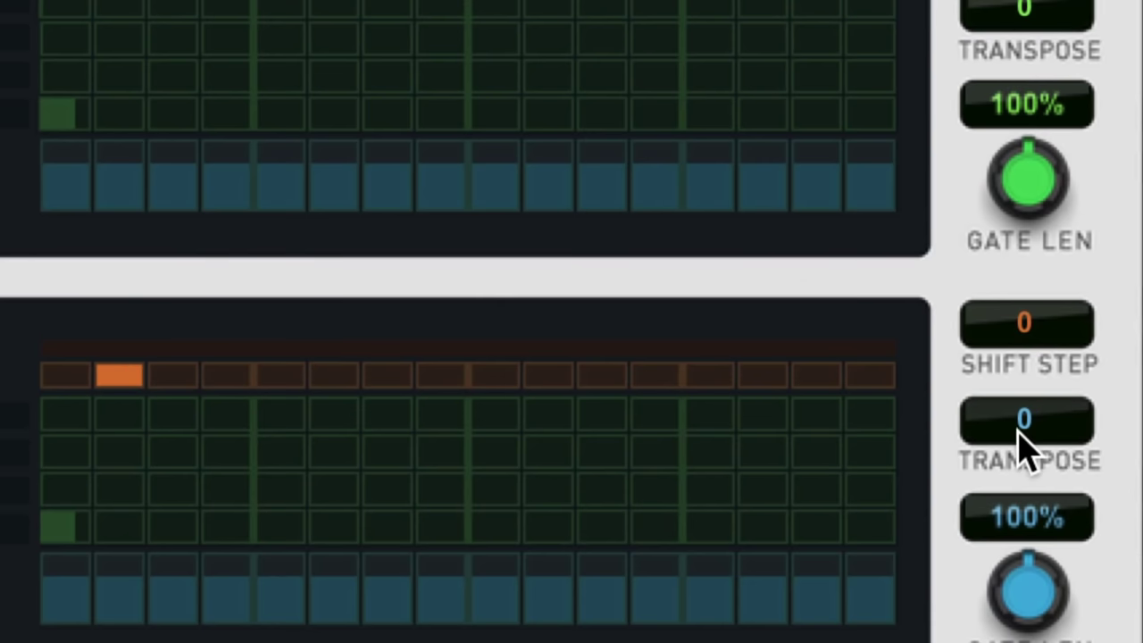
Lower ARP2's Transpose value to -12.
drag(1027, 438, 1034, 628)
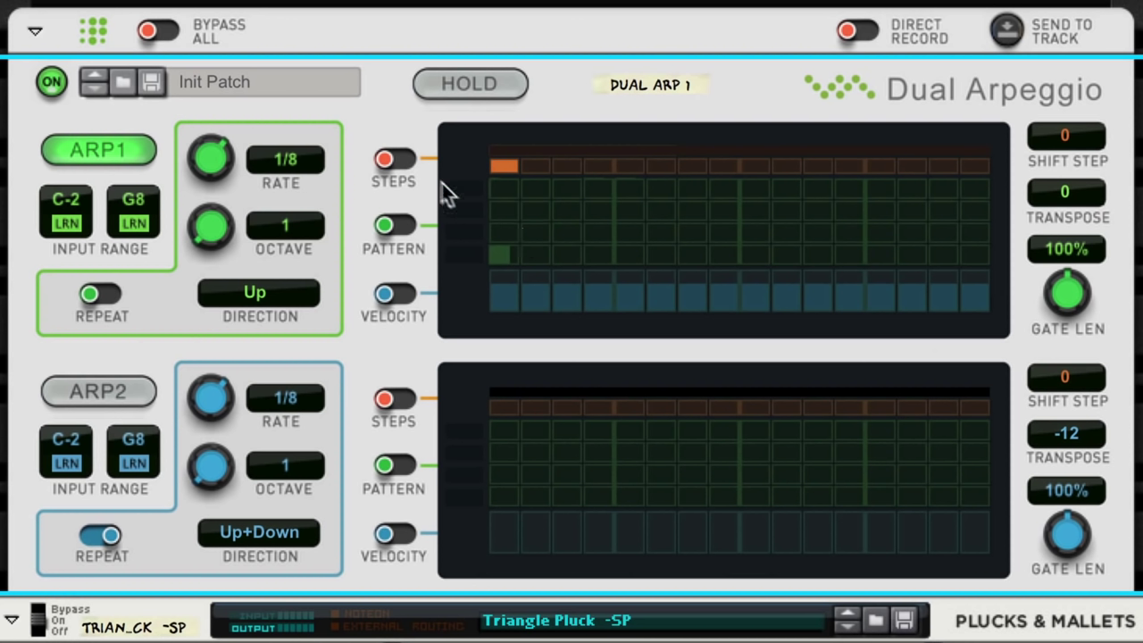
Turn on ARP1's STEPS sequencer and shorten its pattern to 5 steps.
click(399, 157)
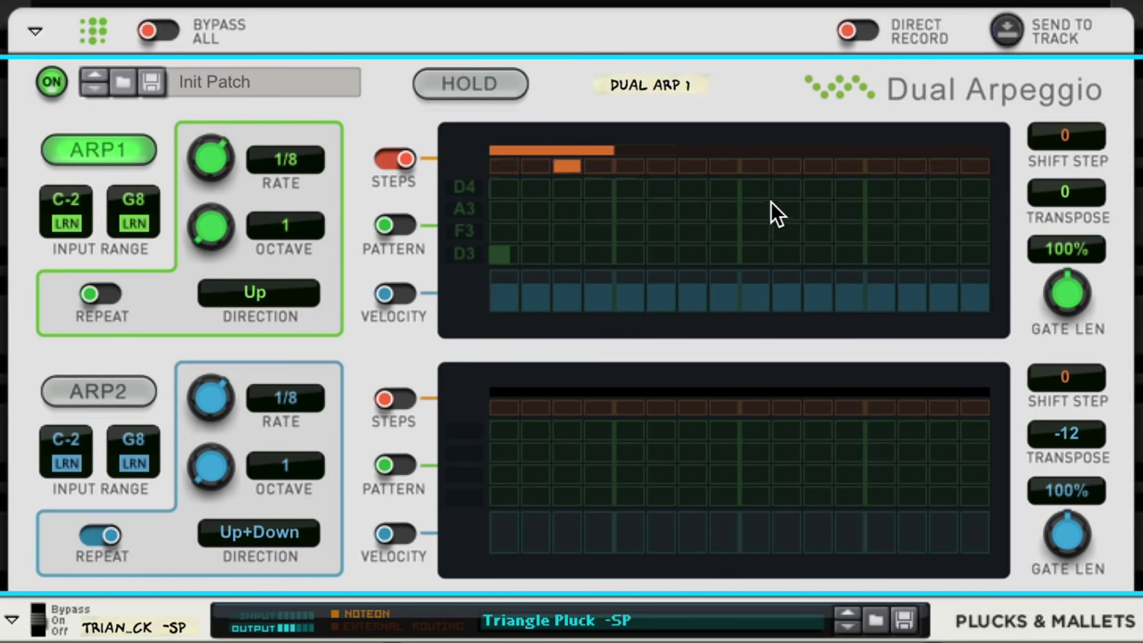
click(629, 151)
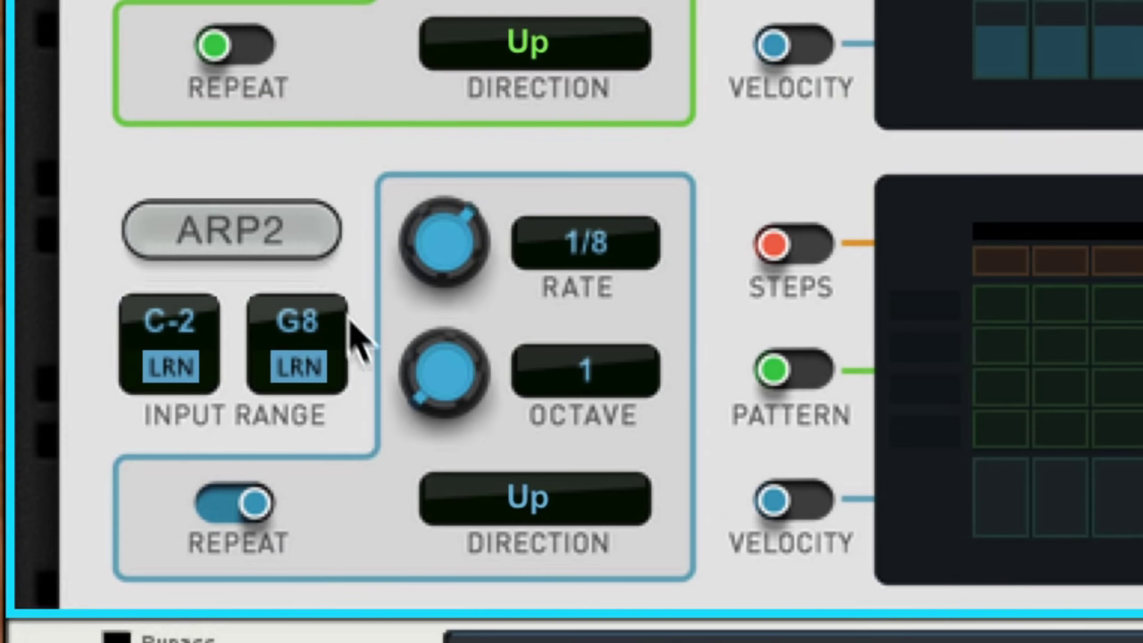
Re-enable ARP2, turn on its STEPS sequencer and set its length to 7 steps.
click(132, 393)
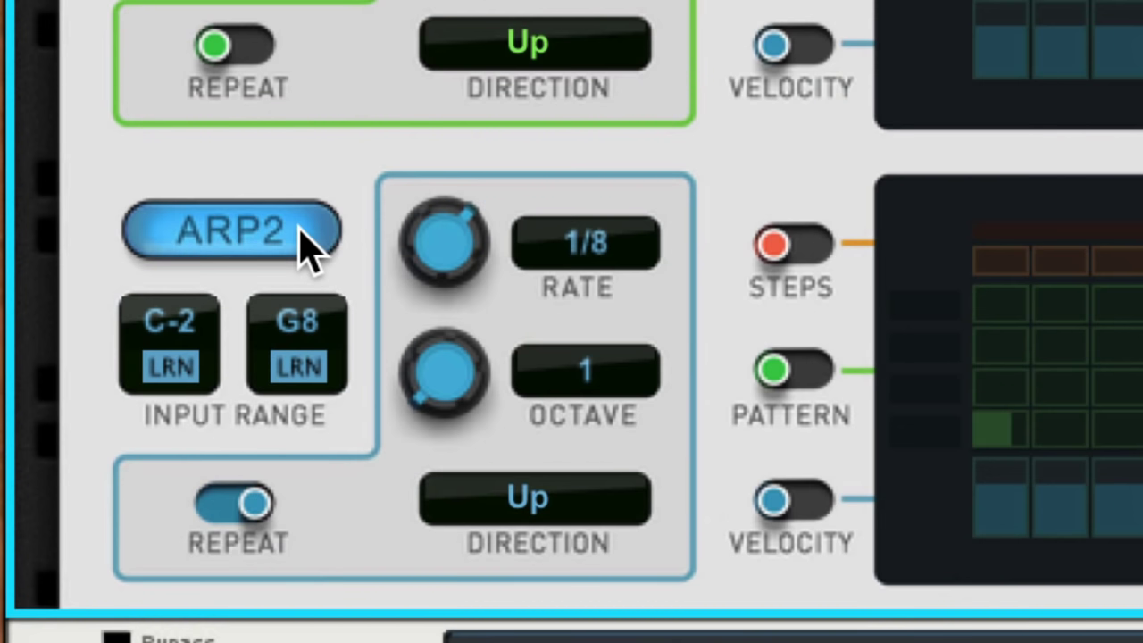
click(781, 255)
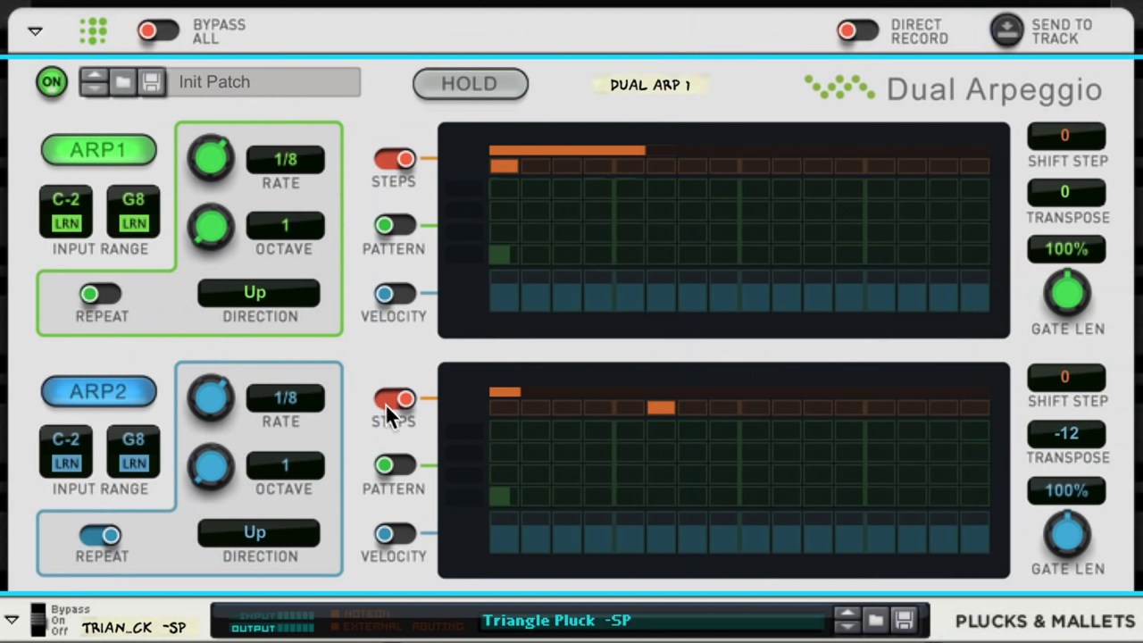
click(699, 391)
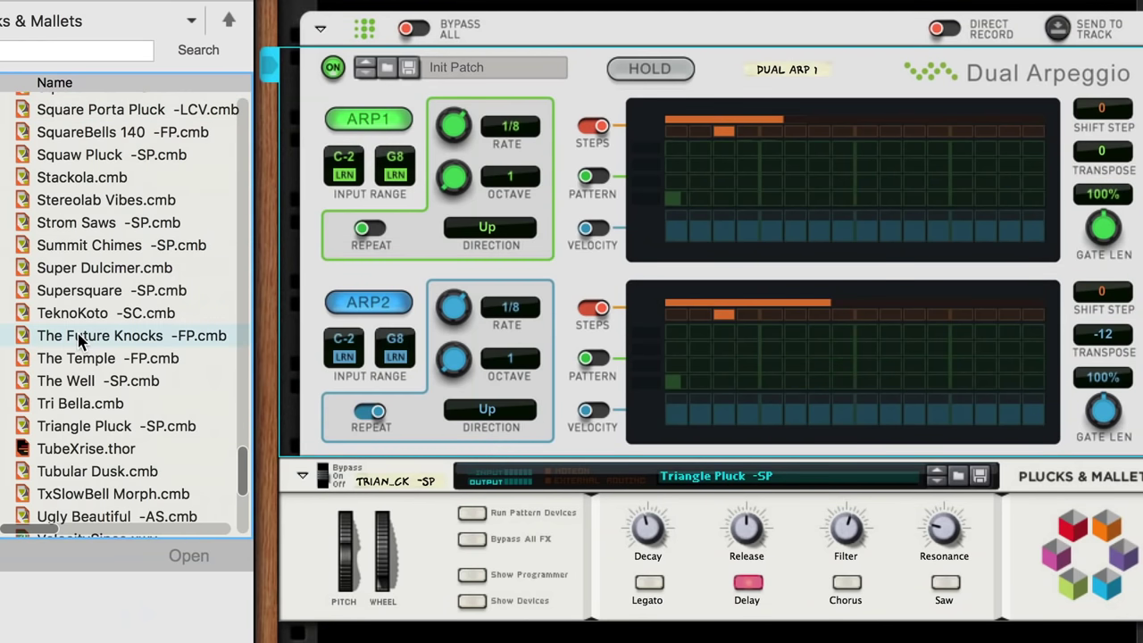
Load The Future Knocks -FP patch into the Combinator and browse the Dual Arpeggio presets.
drag(79, 340, 426, 522)
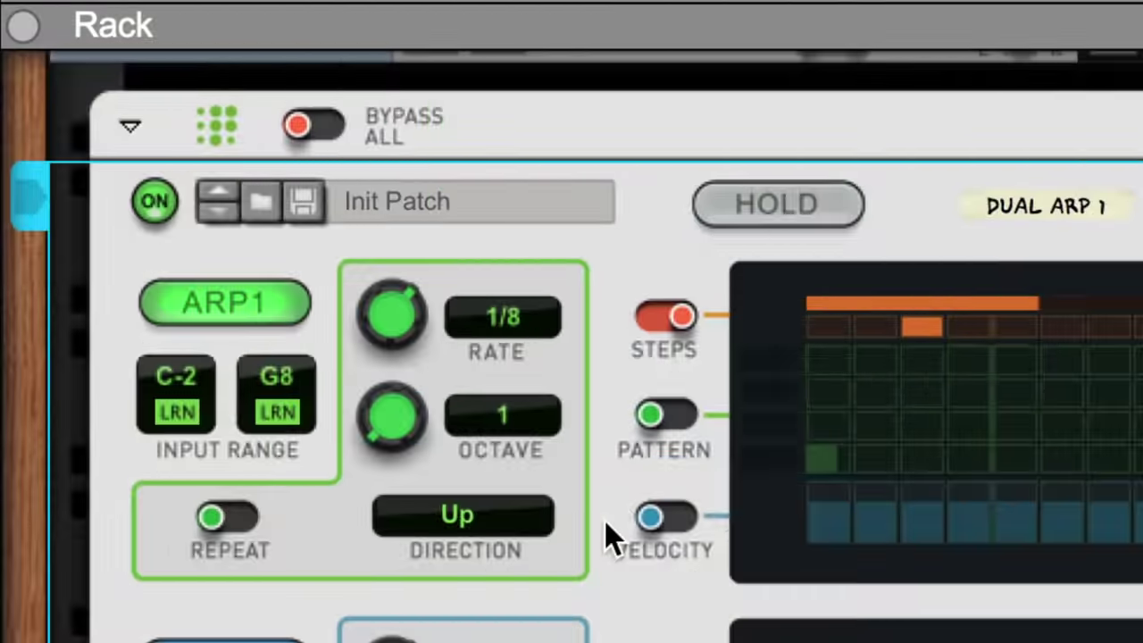
click(258, 203)
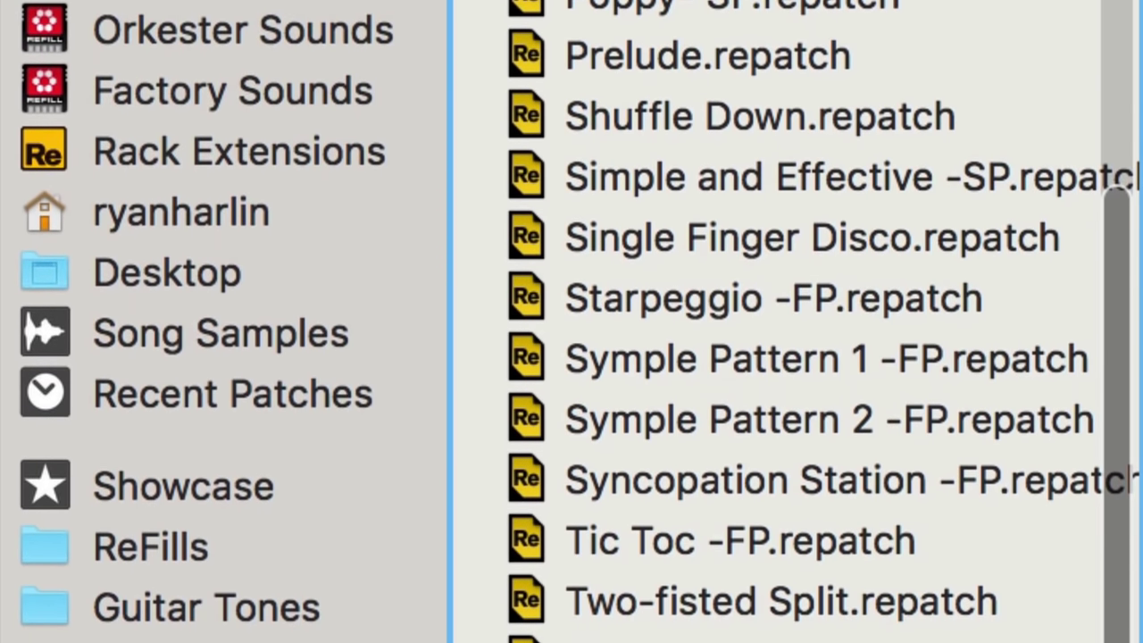
Load the Starpeggio pattern into the Dual Arpeggio, then switch ARP2 off and back on.
drag(676, 306, 114, 348)
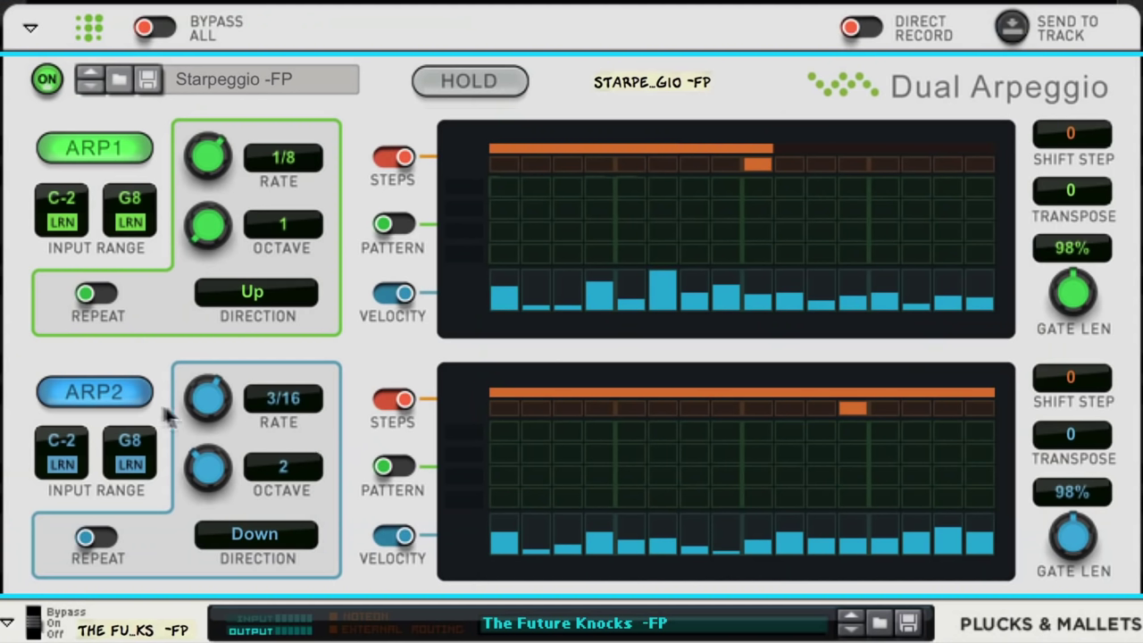
click(120, 402)
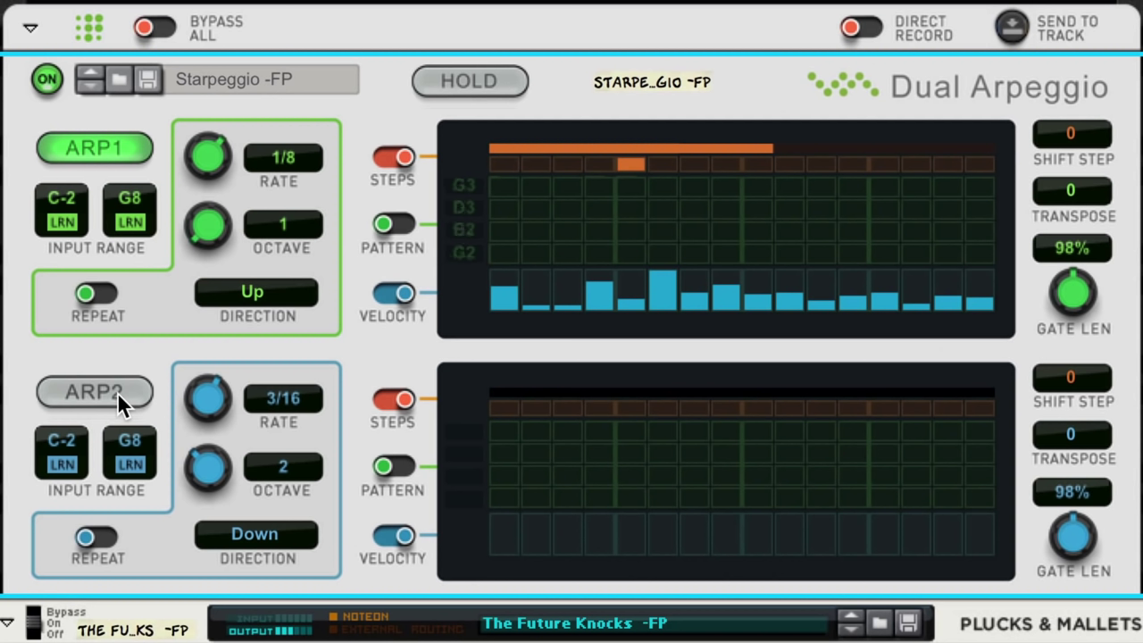
click(116, 391)
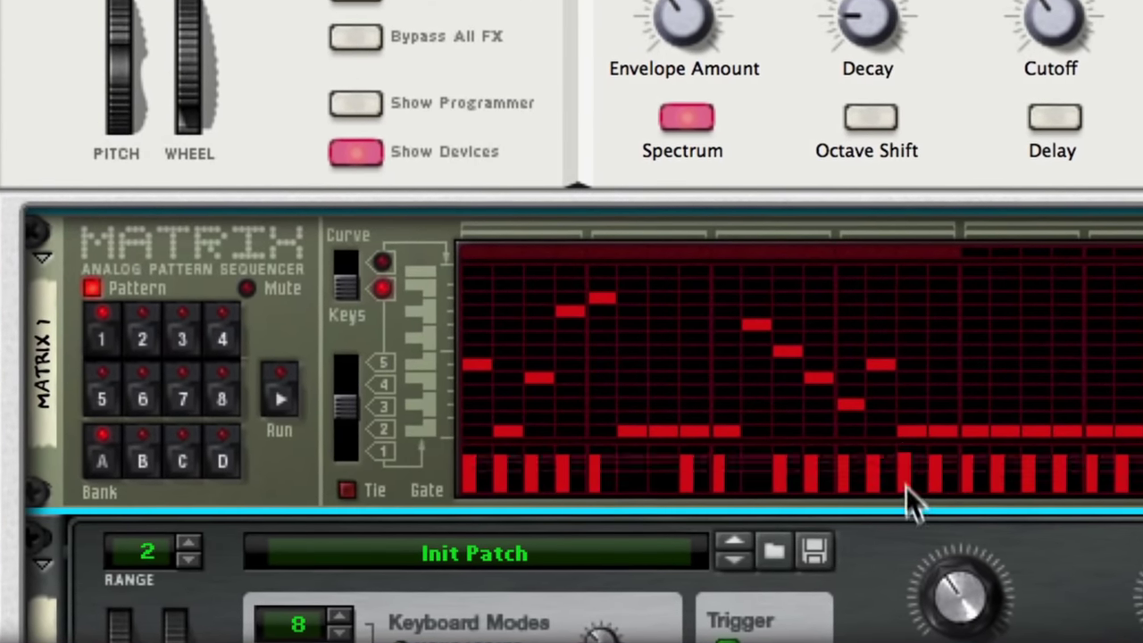
Replace one Matrix step's low note with a higher note cell.
click(943, 364)
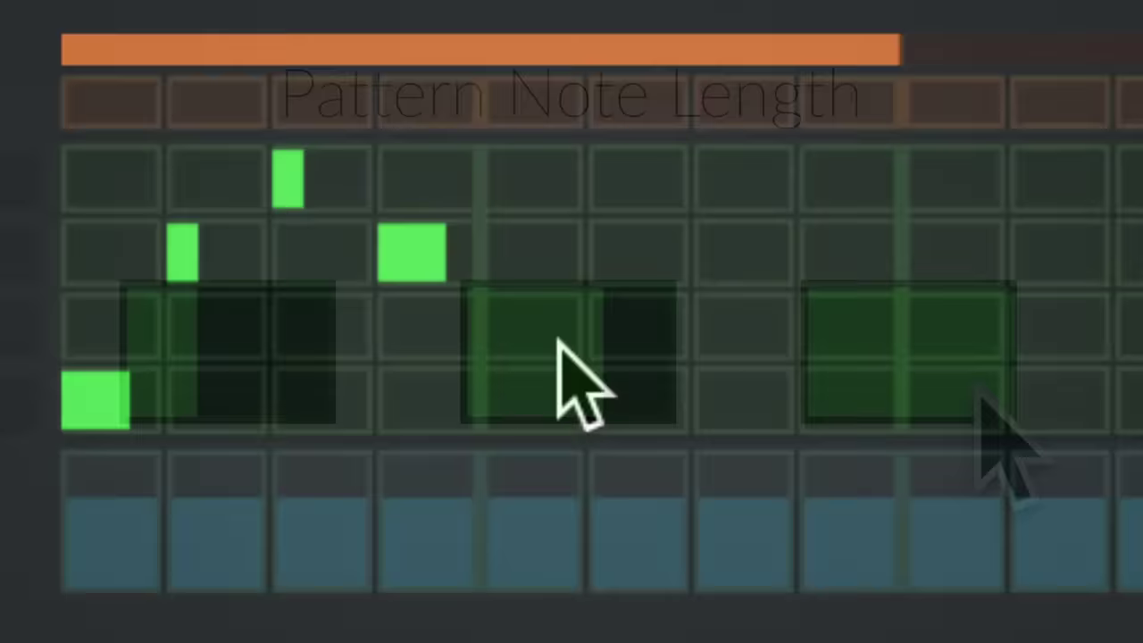
Draw ARP1 notes: a long note across several steps, A3 at step 7, A2 at step 1, C3 at step 3.
drag(562, 345, 835, 331)
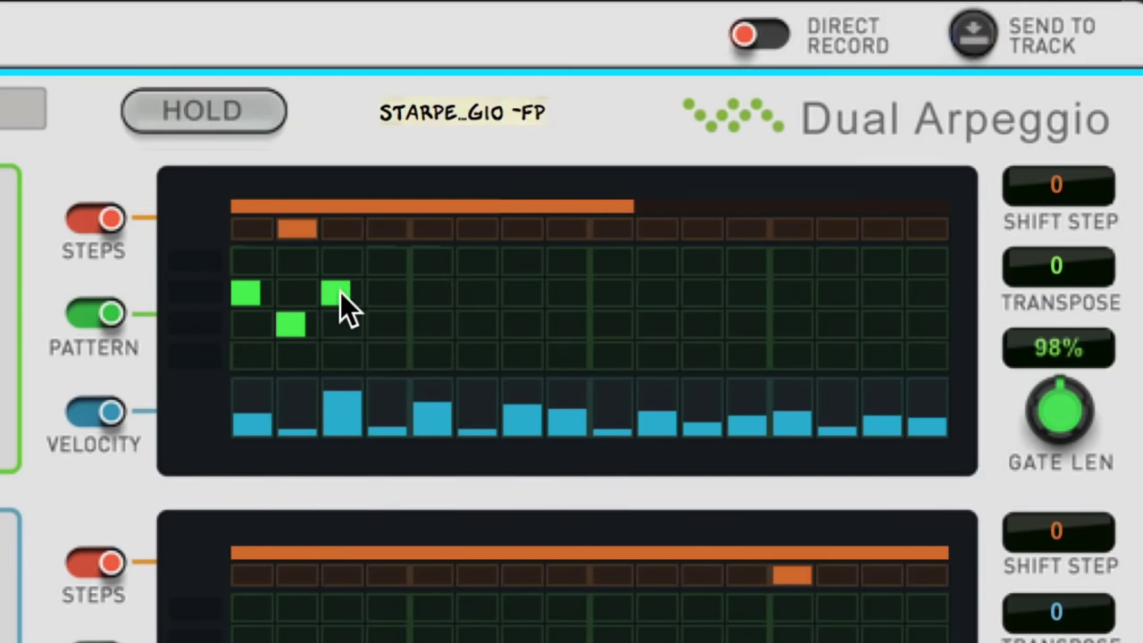
click(515, 260)
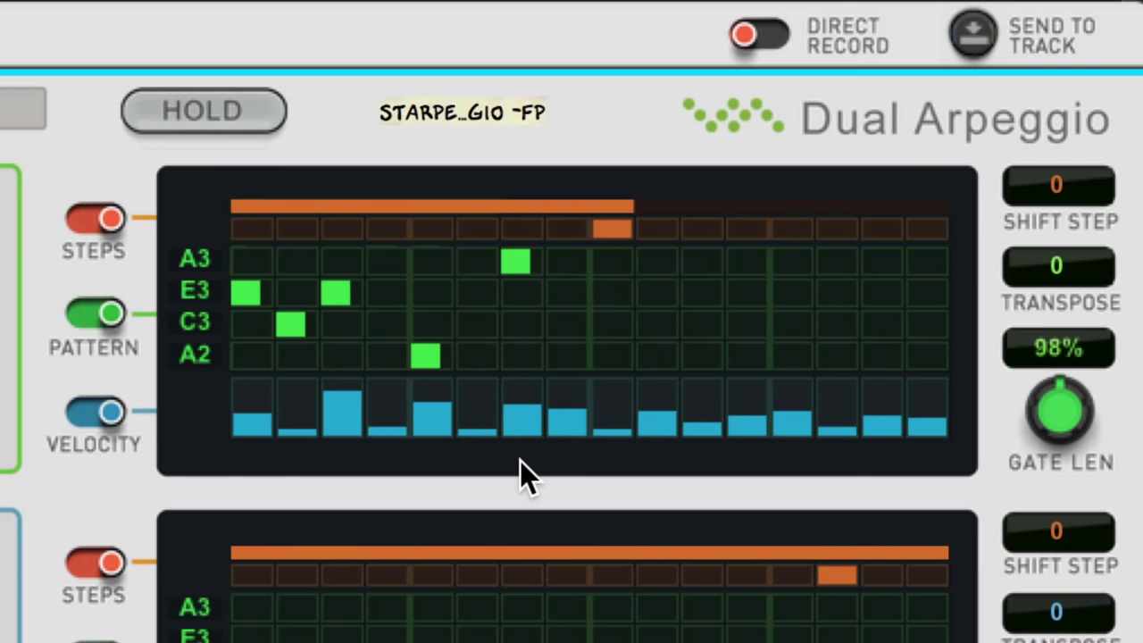
click(250, 353)
click(335, 321)
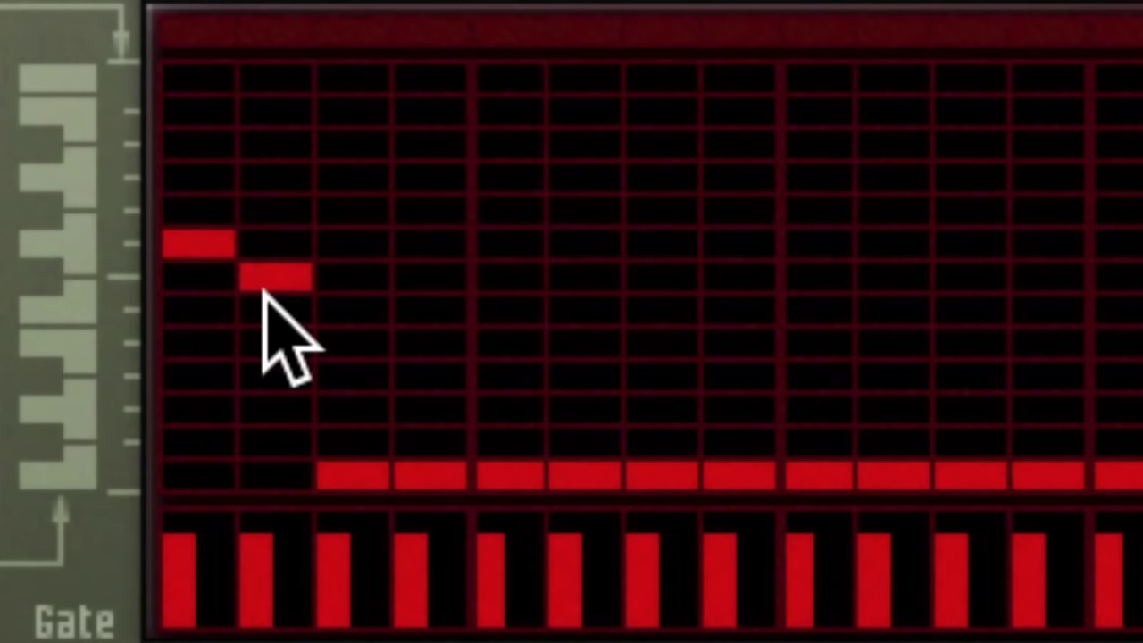
Raise Matrix steps 3 and 4, then stack a low note and chord notes into later Dual Arpeggio steps.
click(349, 343)
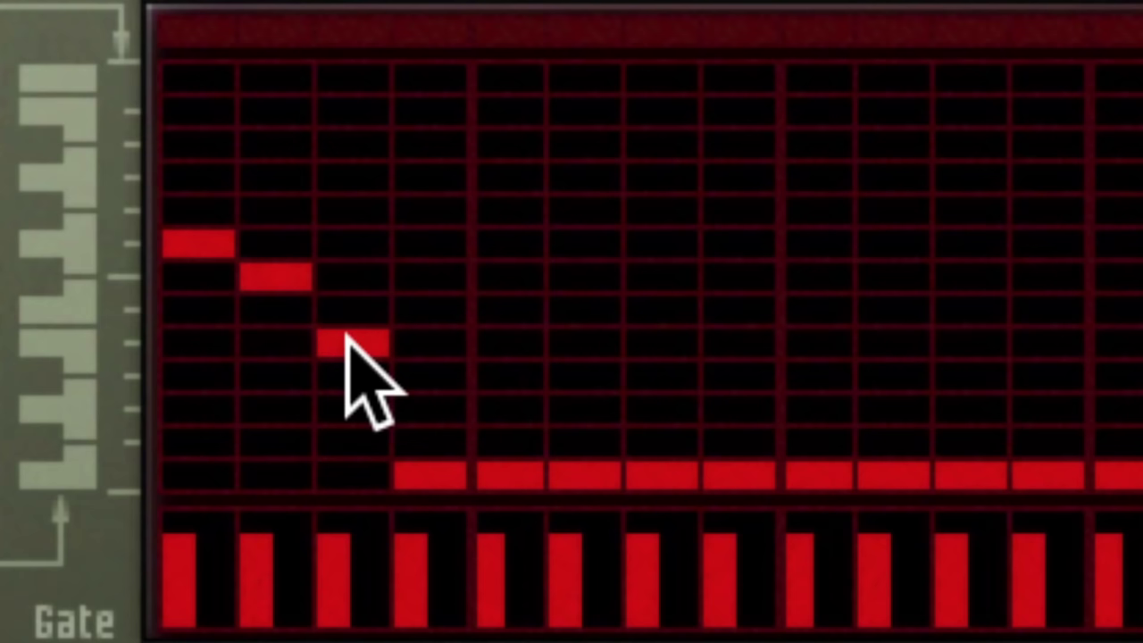
click(413, 174)
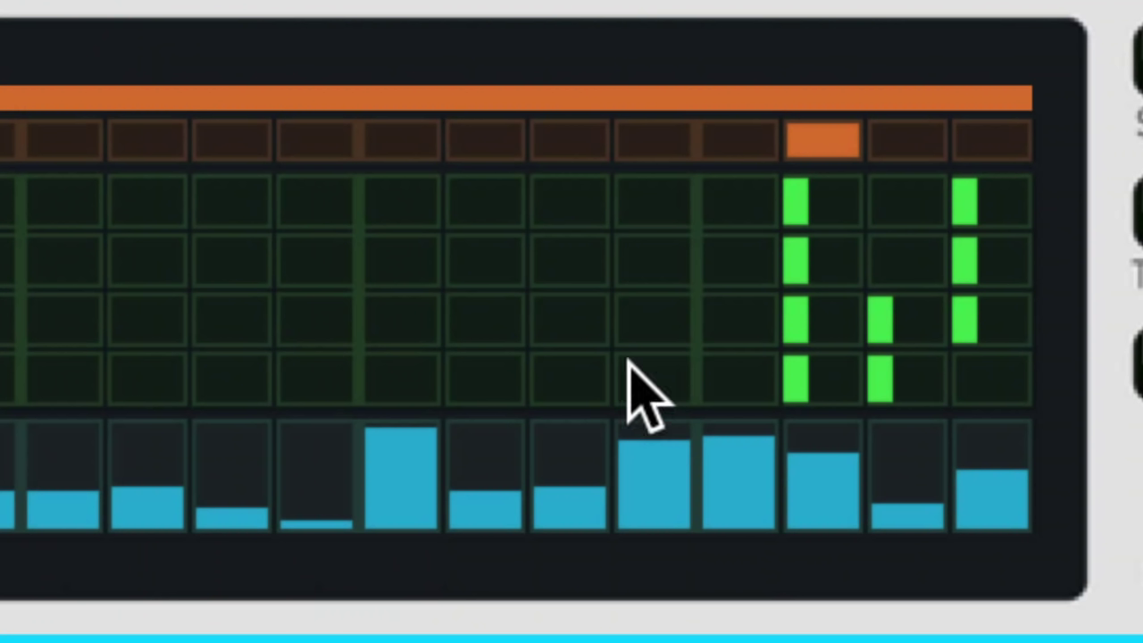
click(628, 367)
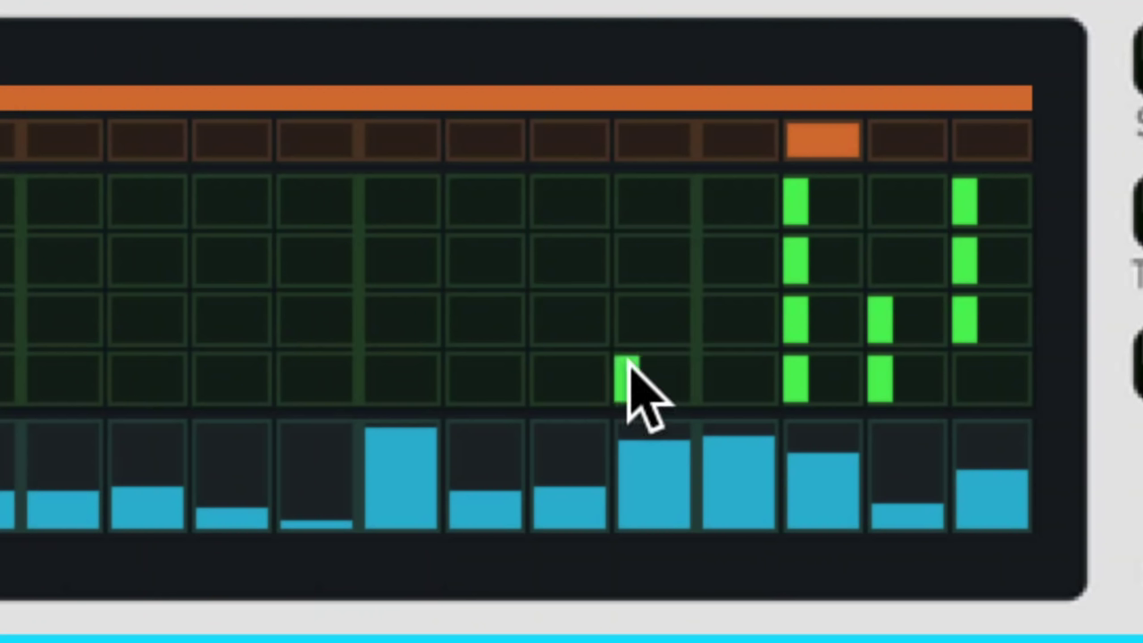
click(628, 257)
click(547, 198)
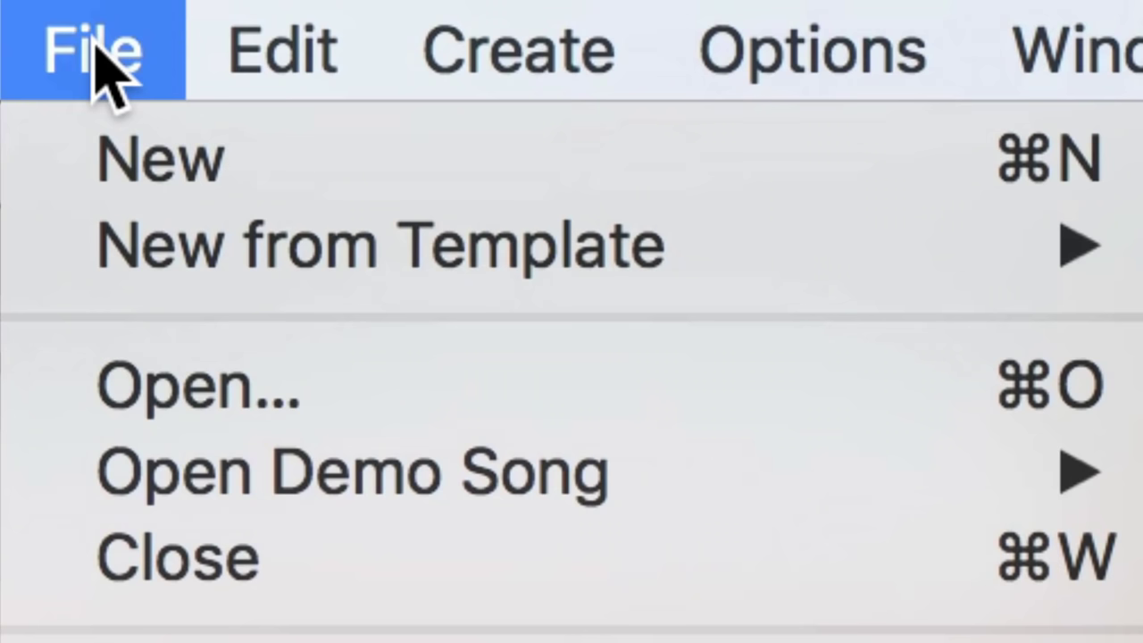
Start a new song with Sine Pluck -SP and a Dual Arpeggio reset to its defaults.
click(84, 163)
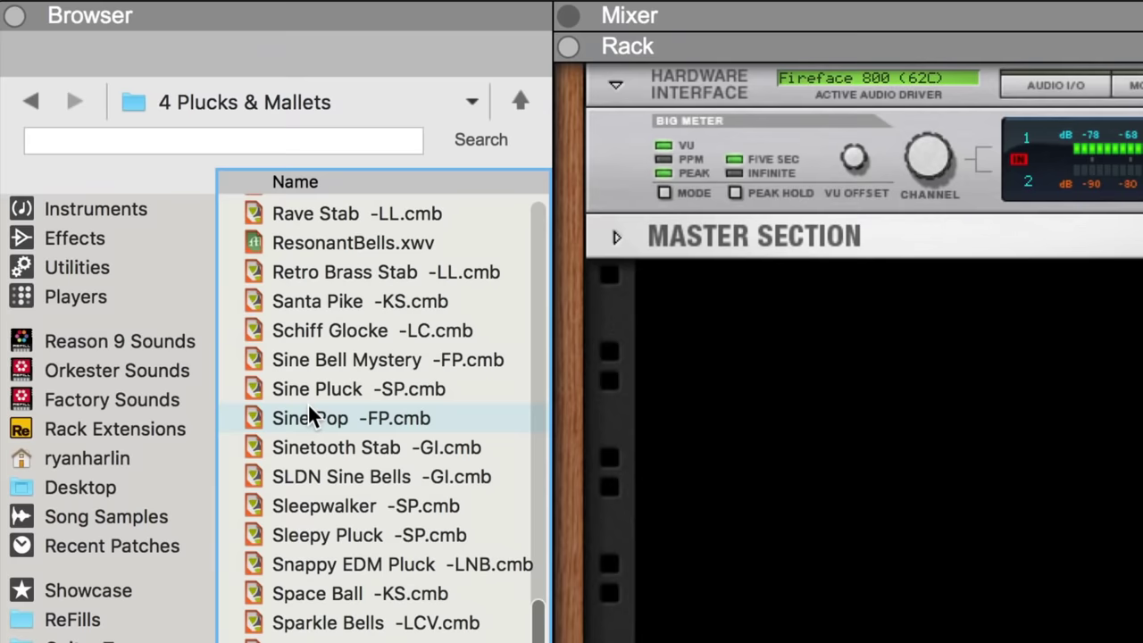
drag(309, 393, 901, 576)
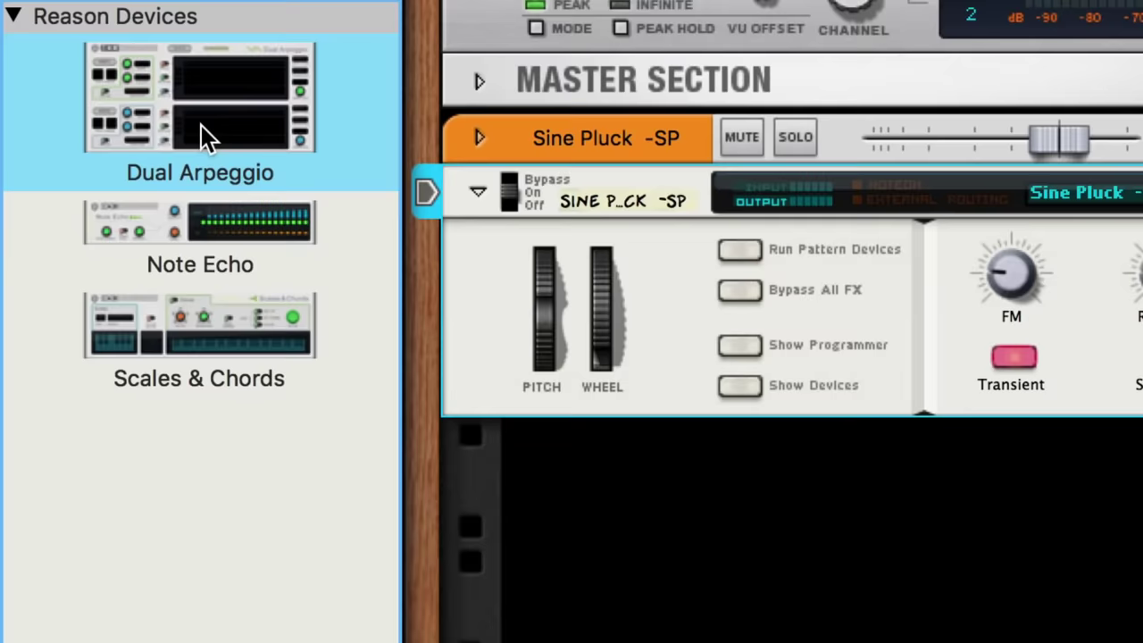
drag(200, 129, 633, 192)
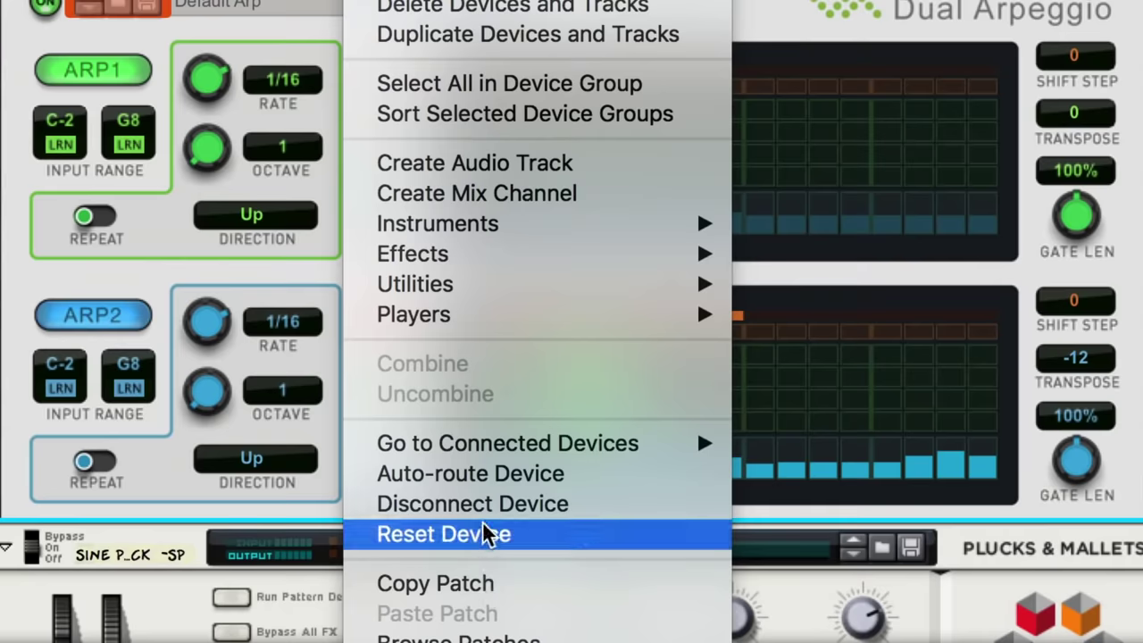
click(590, 530)
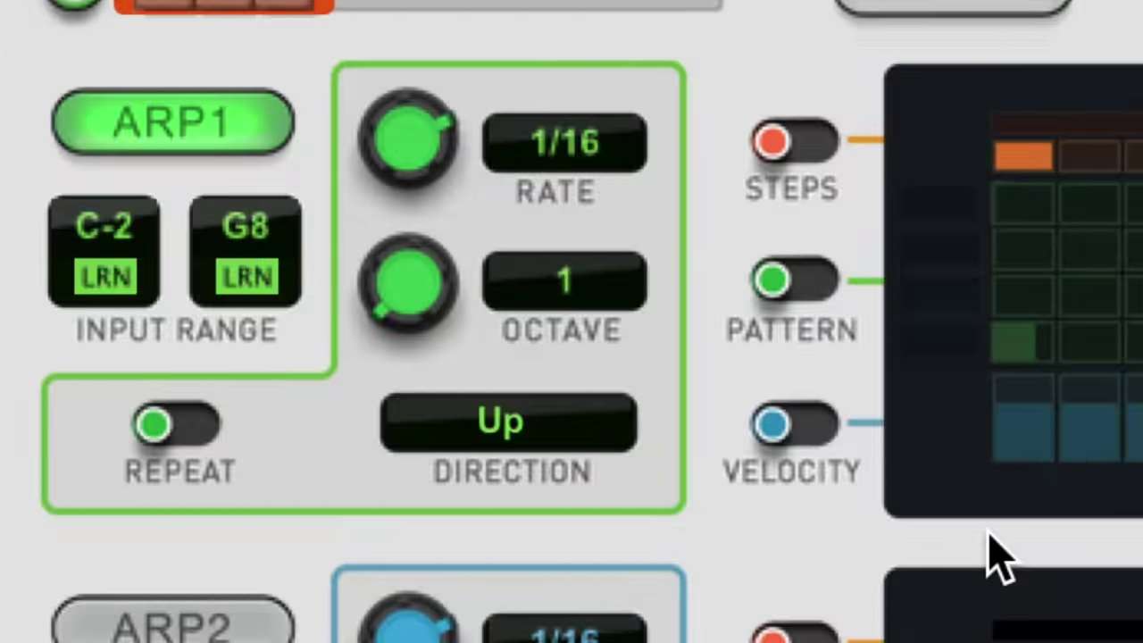
Set ARP1's direction to Down and switch Repeat on.
click(552, 433)
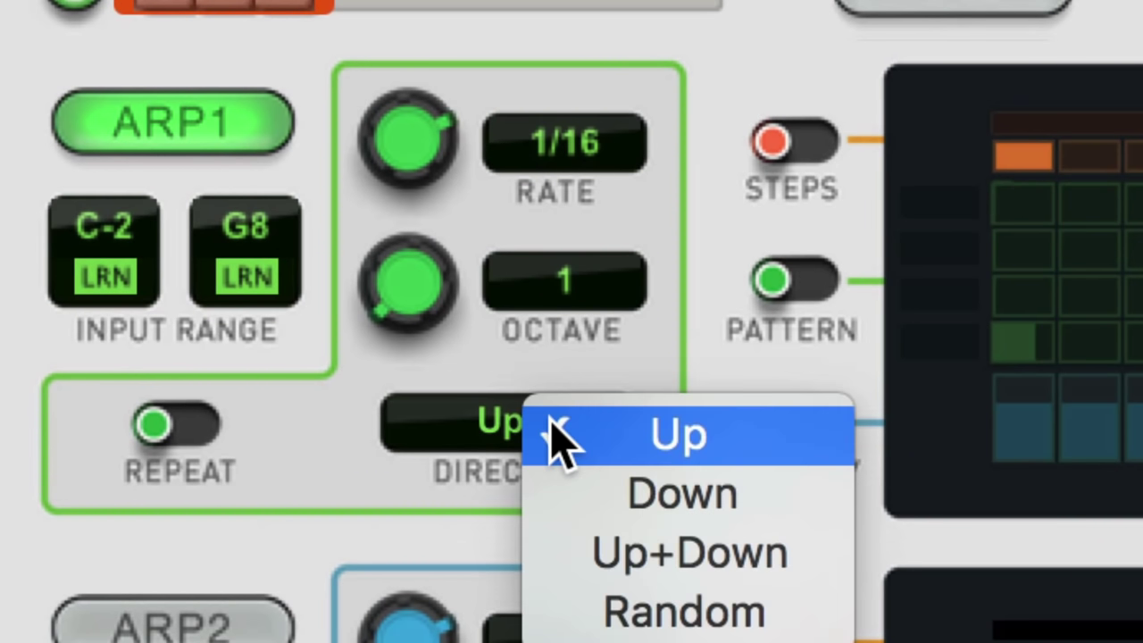
click(630, 495)
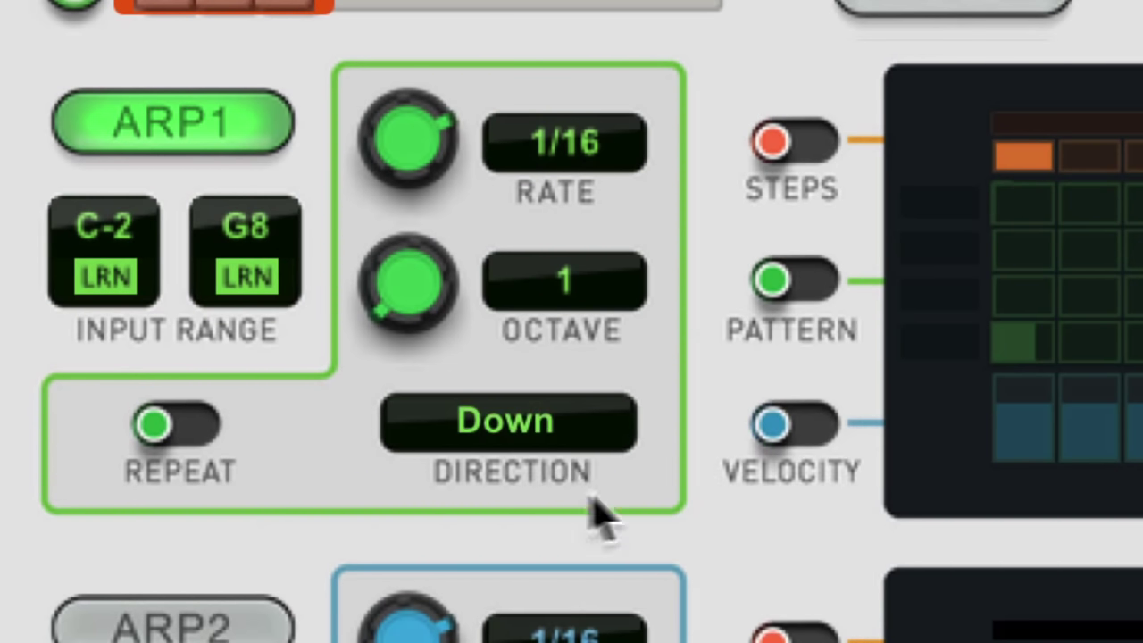
click(191, 429)
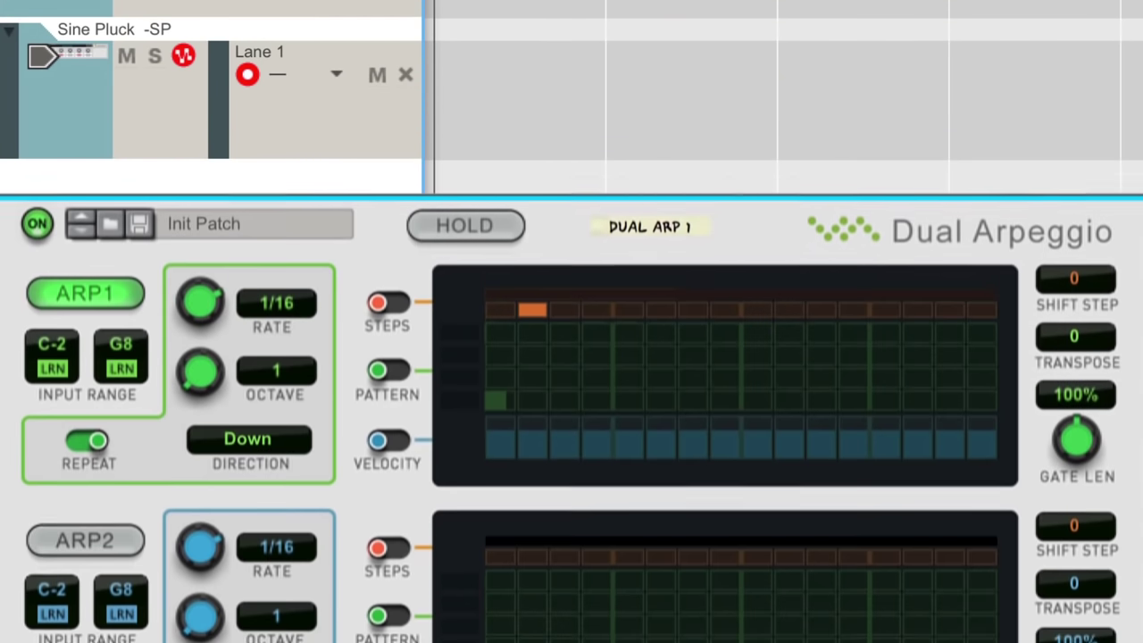
Record the arpeggiated chords onto the Sine Pluck -SP lane from bar 1 to about bar 5.
key(ctrl+Return)
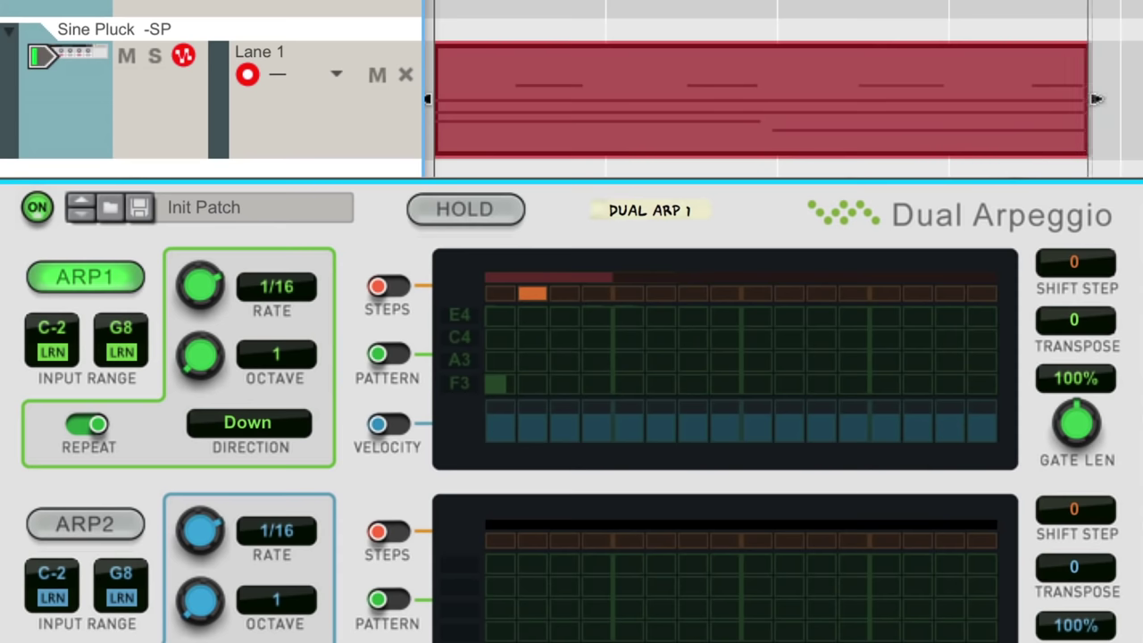
key(space)
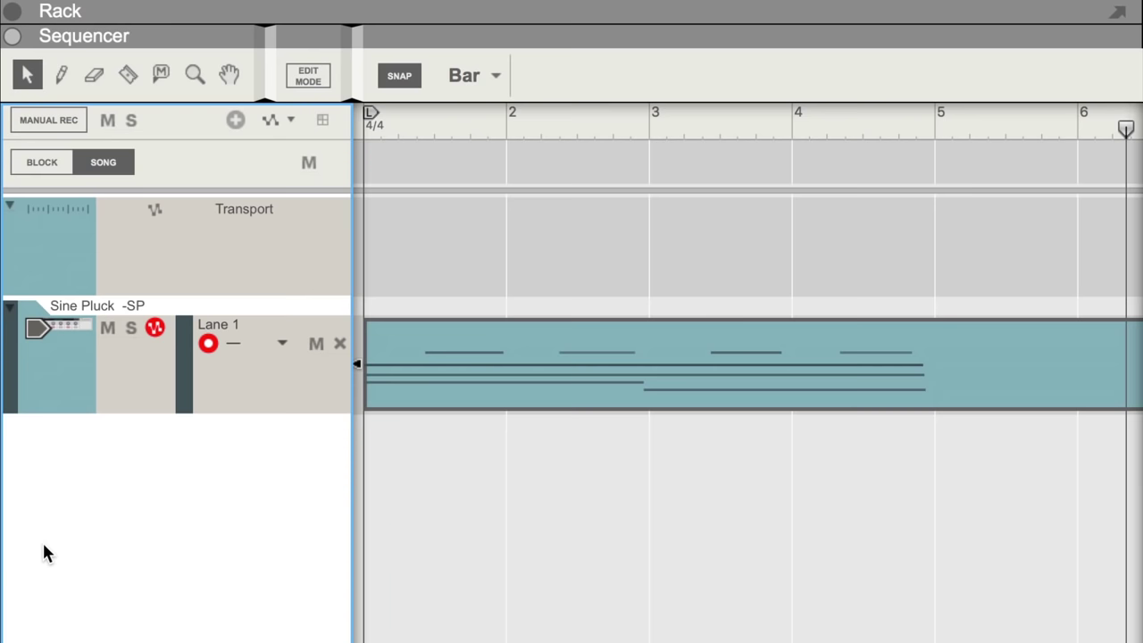
Duplicate the Sine Pluck -SP track and its devices, creating 'Sine Pluck -SP copy'.
right_click(56, 407)
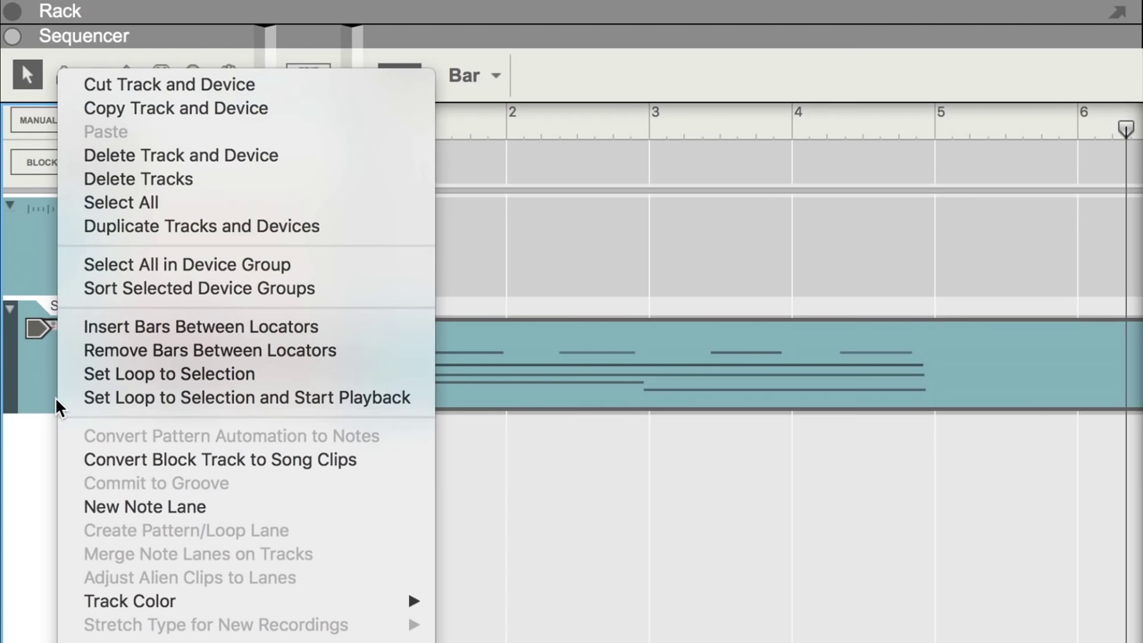
click(227, 230)
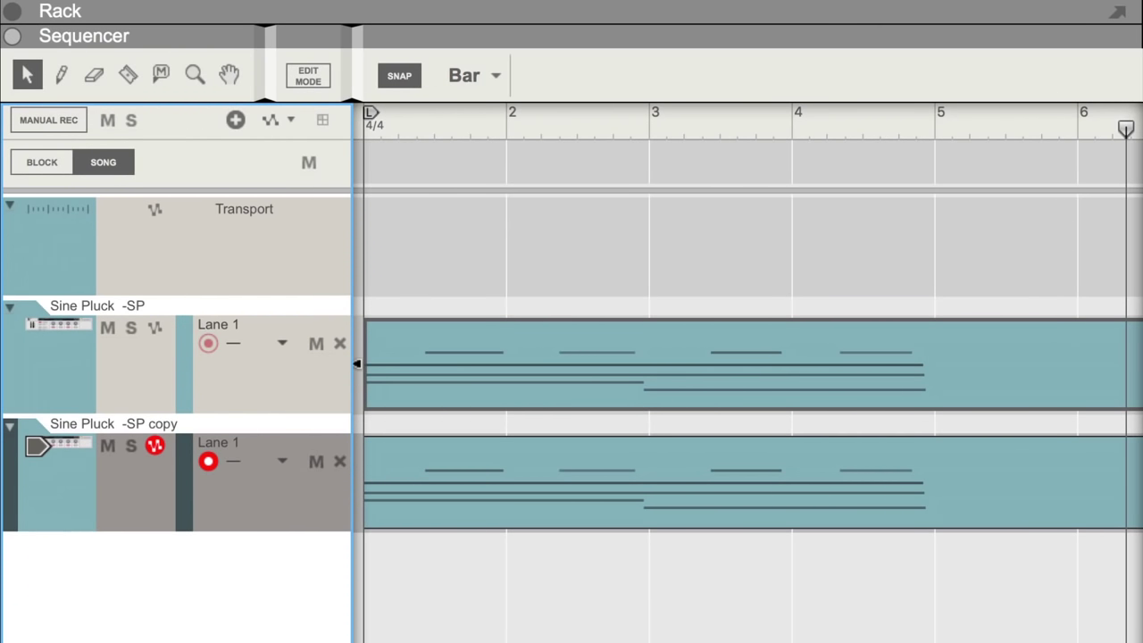
In the mixer, pan the original Sine Pluck -SP channel left and adjust the copy's pan.
key(F5)
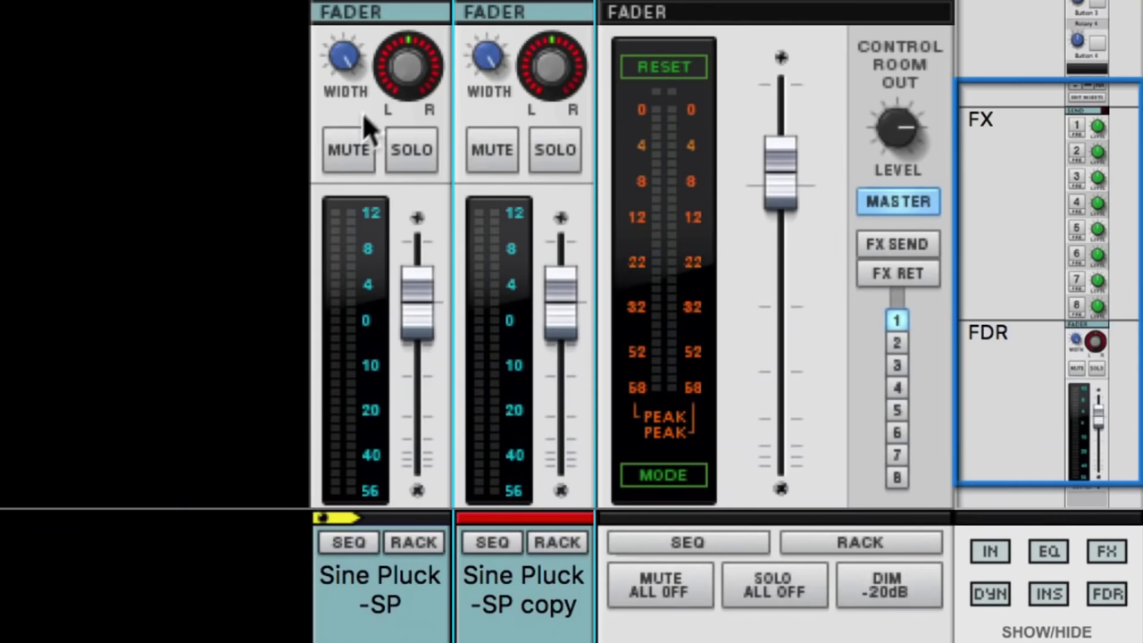
drag(399, 69, 404, 99)
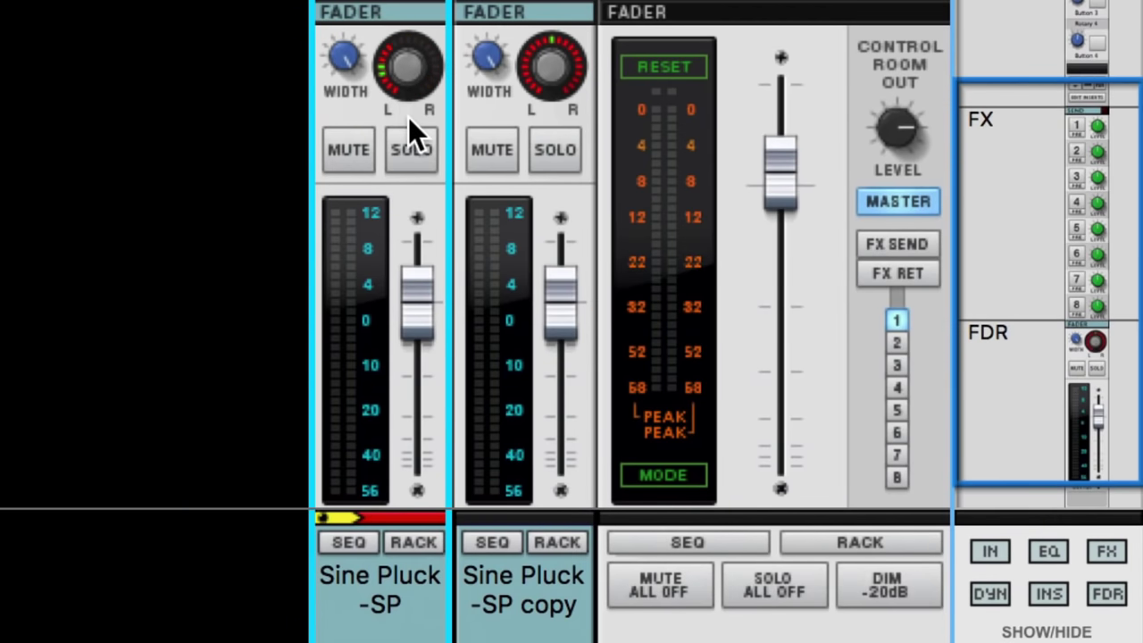
click(536, 59)
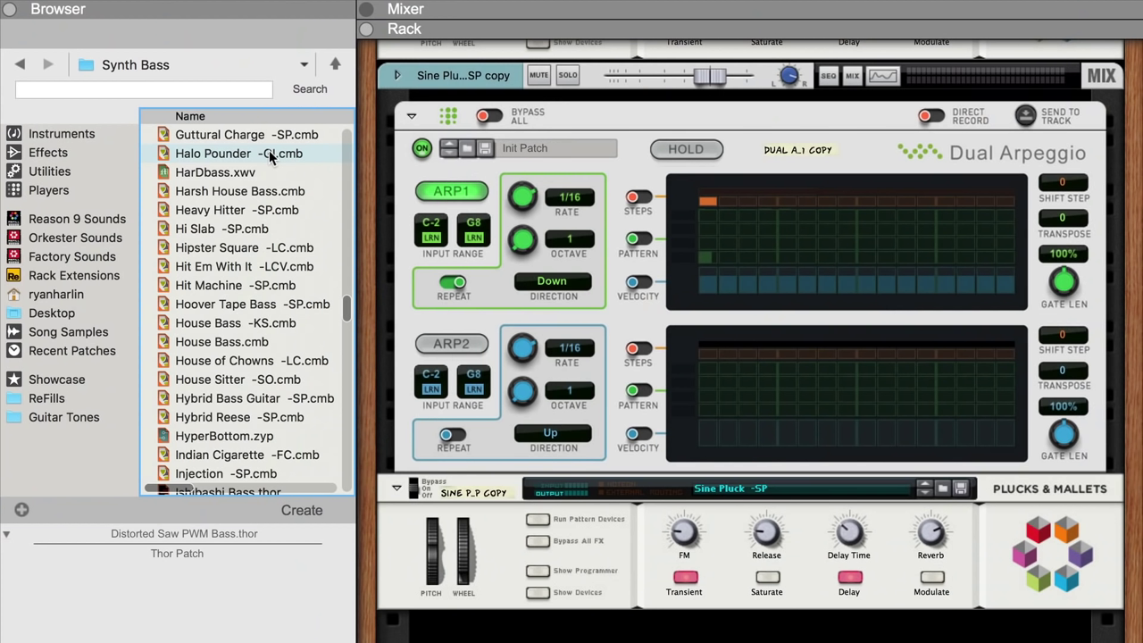
Load Hipster Square -LC.cmb from the Synth Bass folder onto the copy's Combinator.
drag(207, 252, 485, 545)
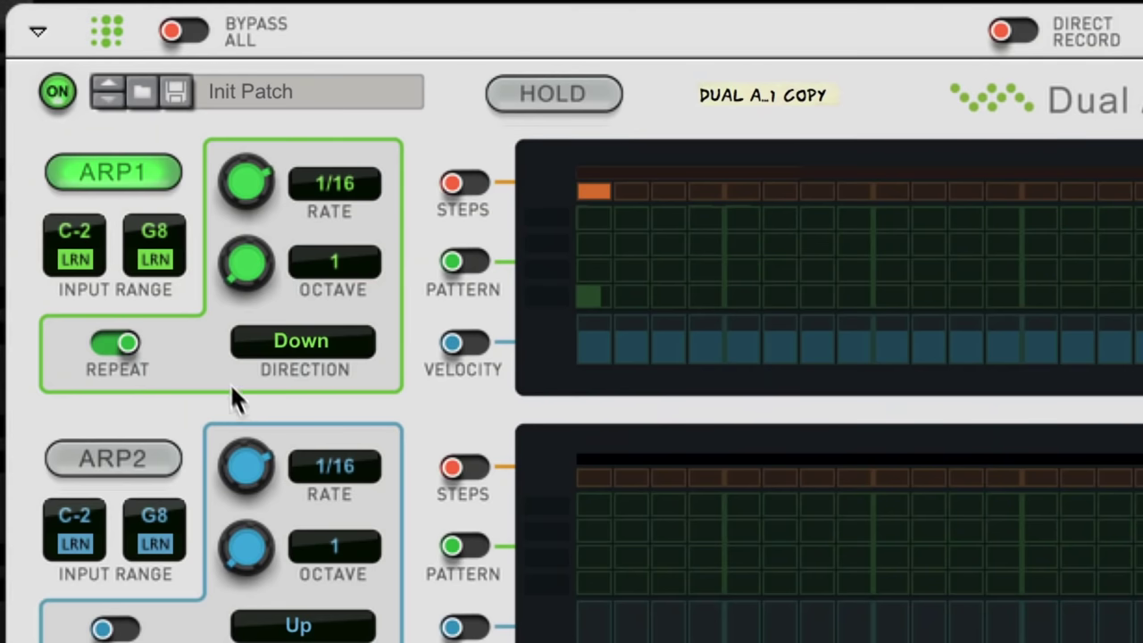
Load the 7th Heaven arpeggio patch, then the Poppy- SP patch, into the Dual Arpeggio.
click(141, 92)
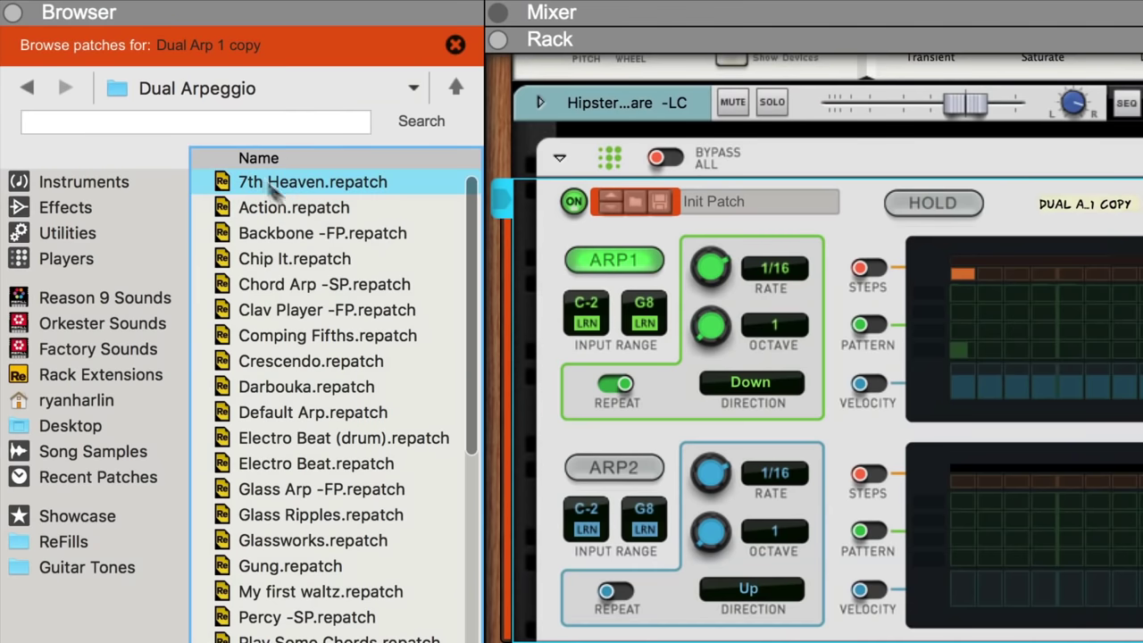
drag(272, 182, 717, 337)
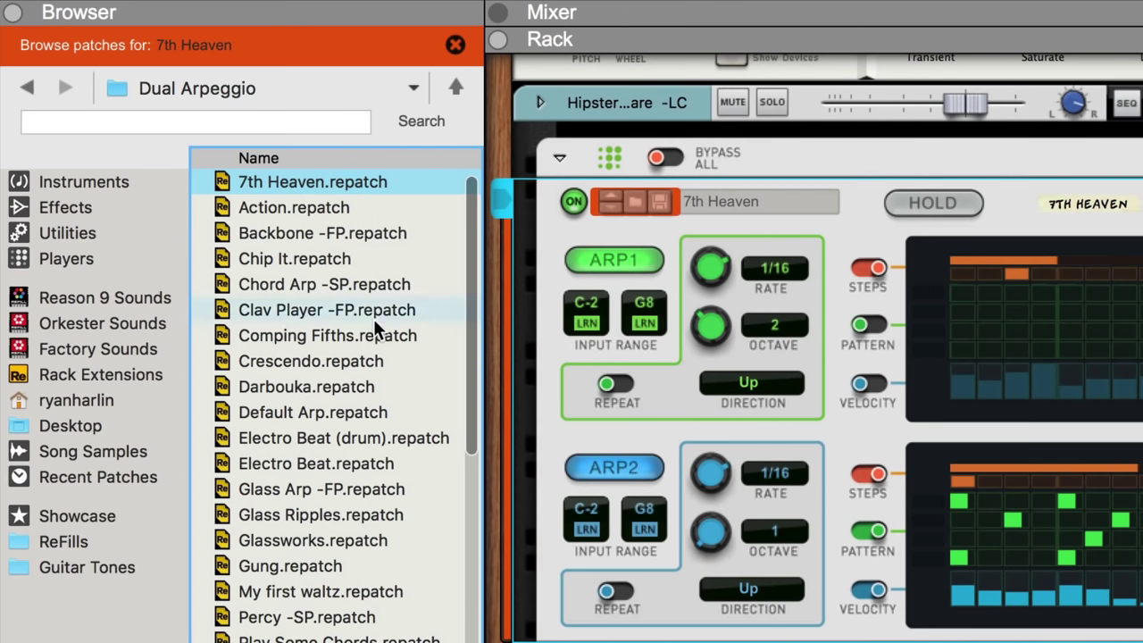
scroll(372, 325, down, 3)
drag(255, 506, 740, 427)
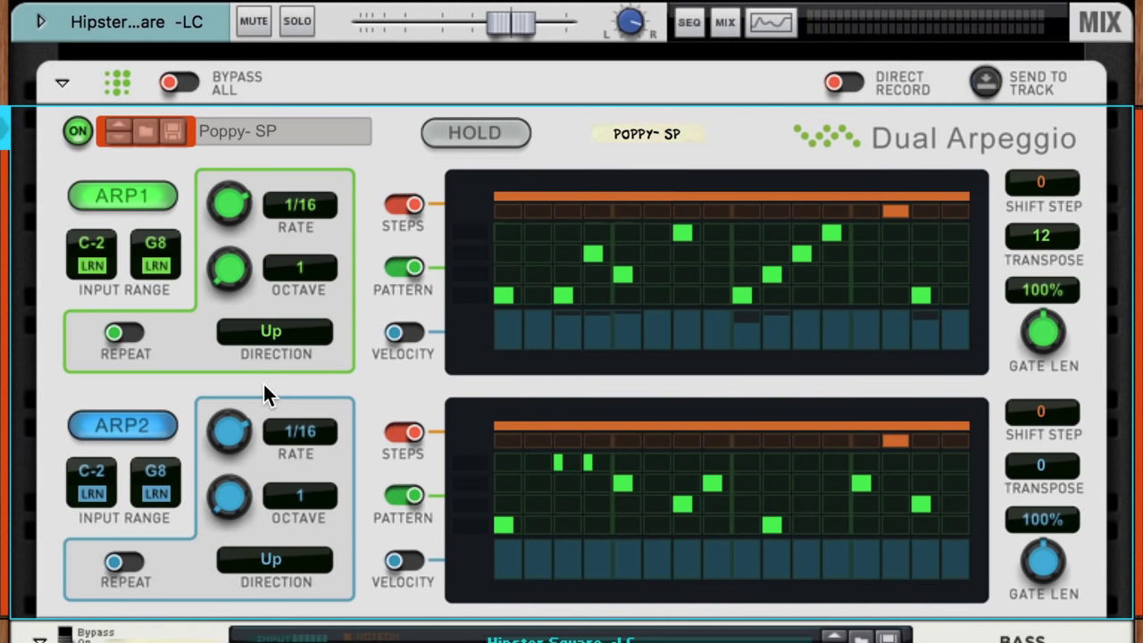
Remove one note from each ARP pattern, raise both Shift Step values, toggle the metronome, and play.
click(858, 482)
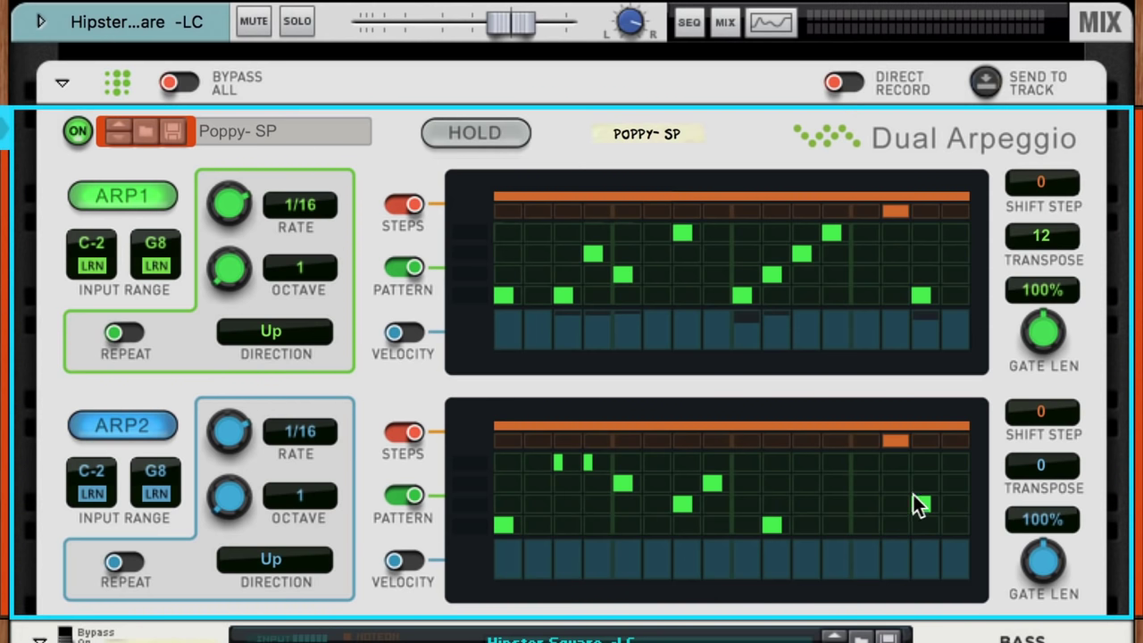
click(834, 233)
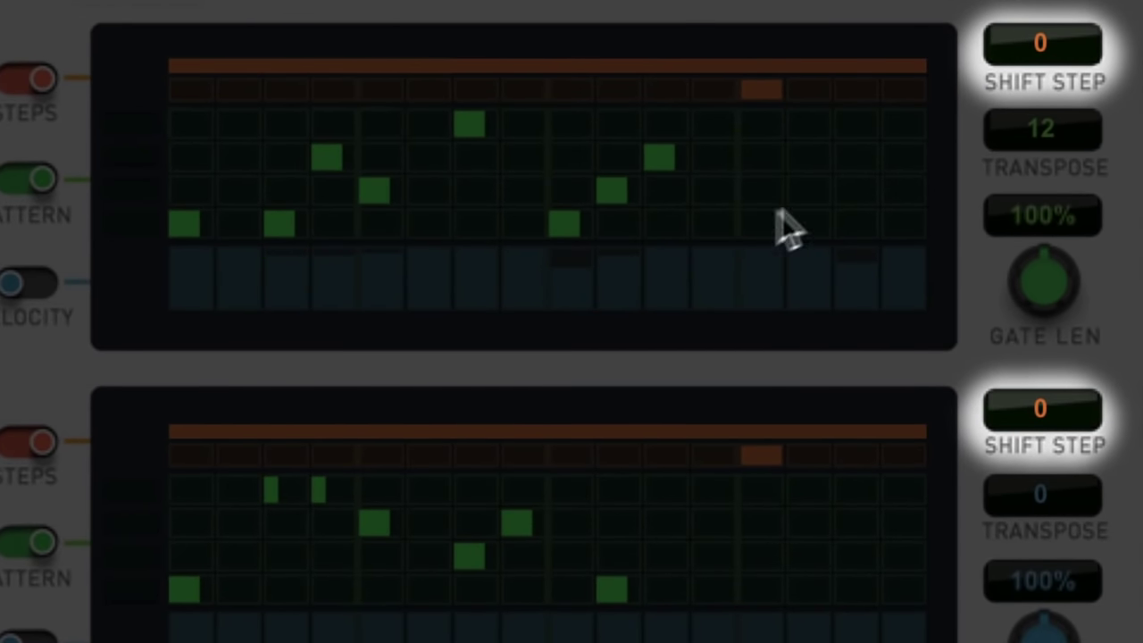
drag(1029, 42, 1035, 2)
drag(1058, 410, 1064, 381)
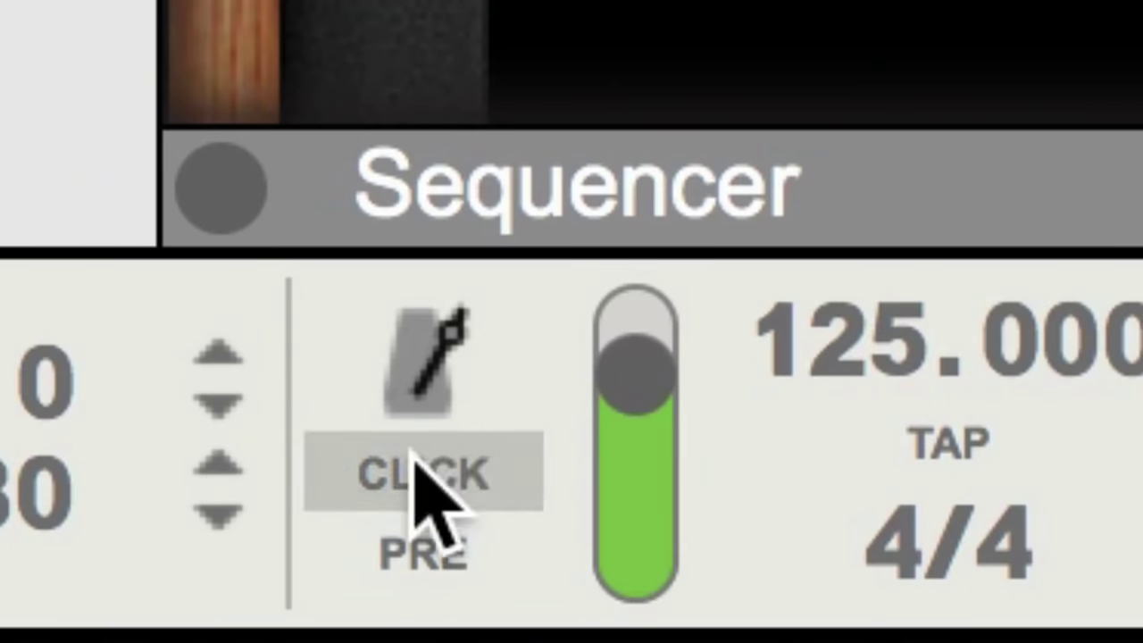
click(384, 478)
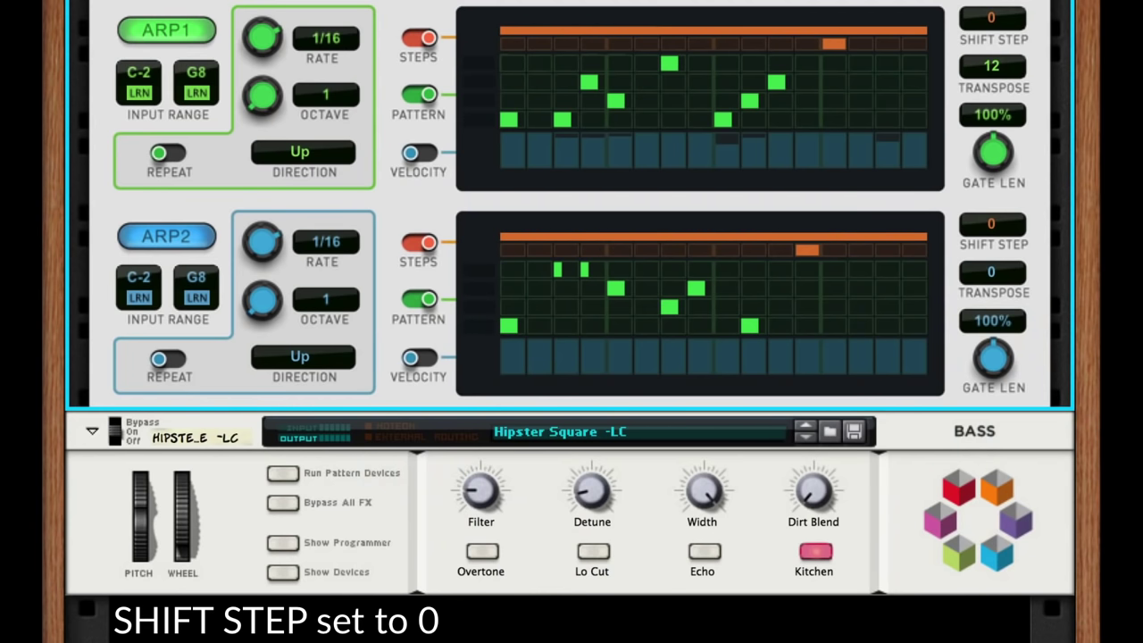
key(space)
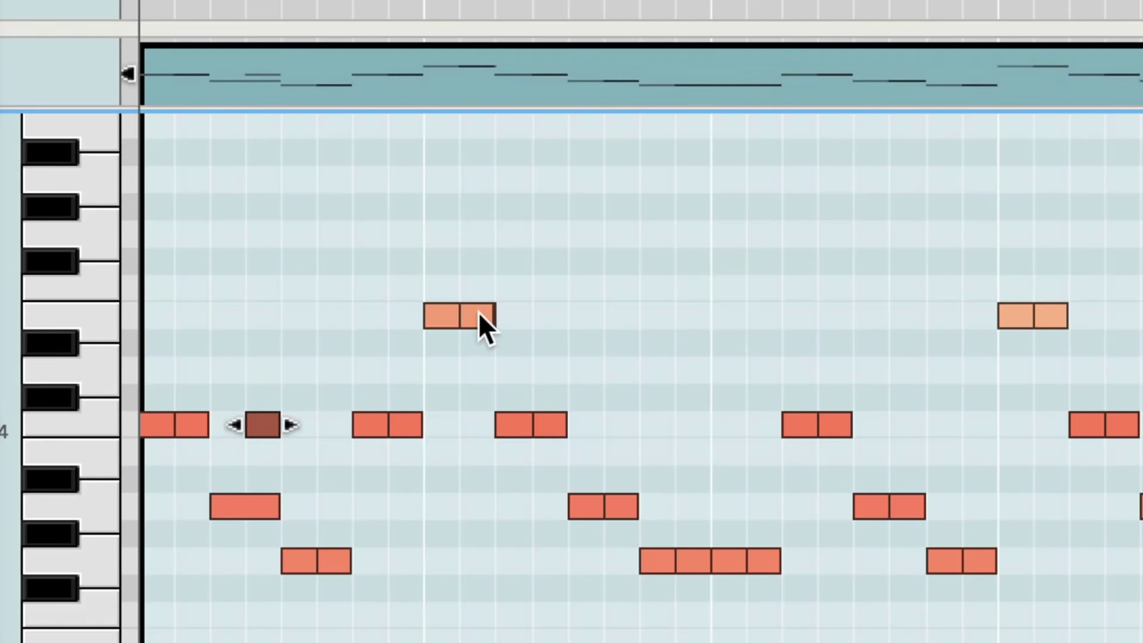
Draw a short high note above the existing arpeggio notes and play the clip back.
drag(480, 314, 470, 239)
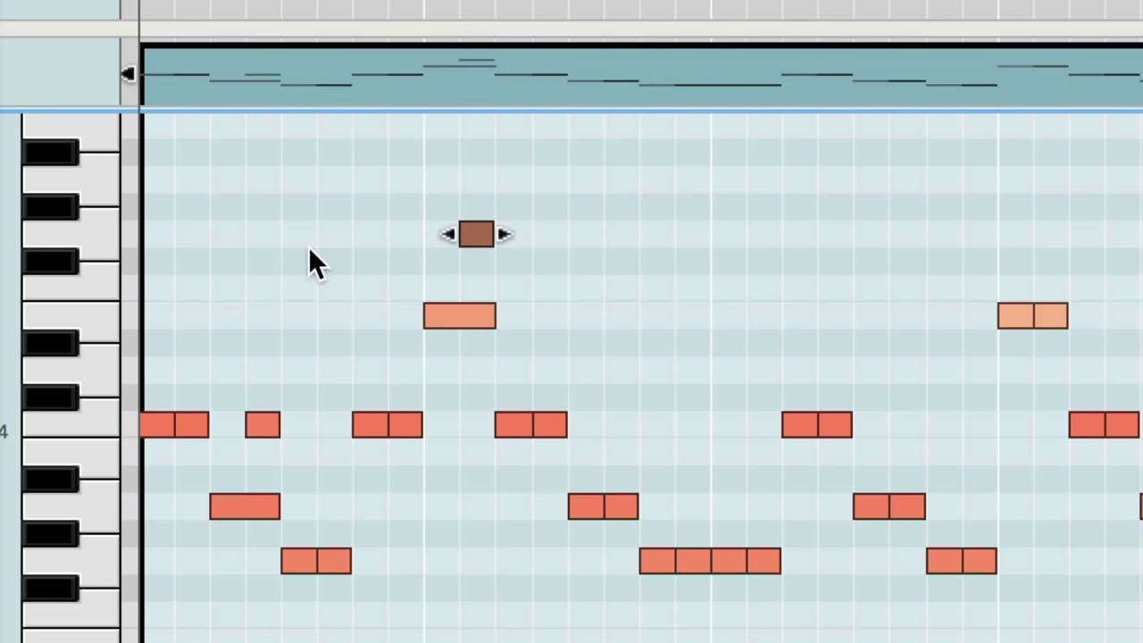
key(space)
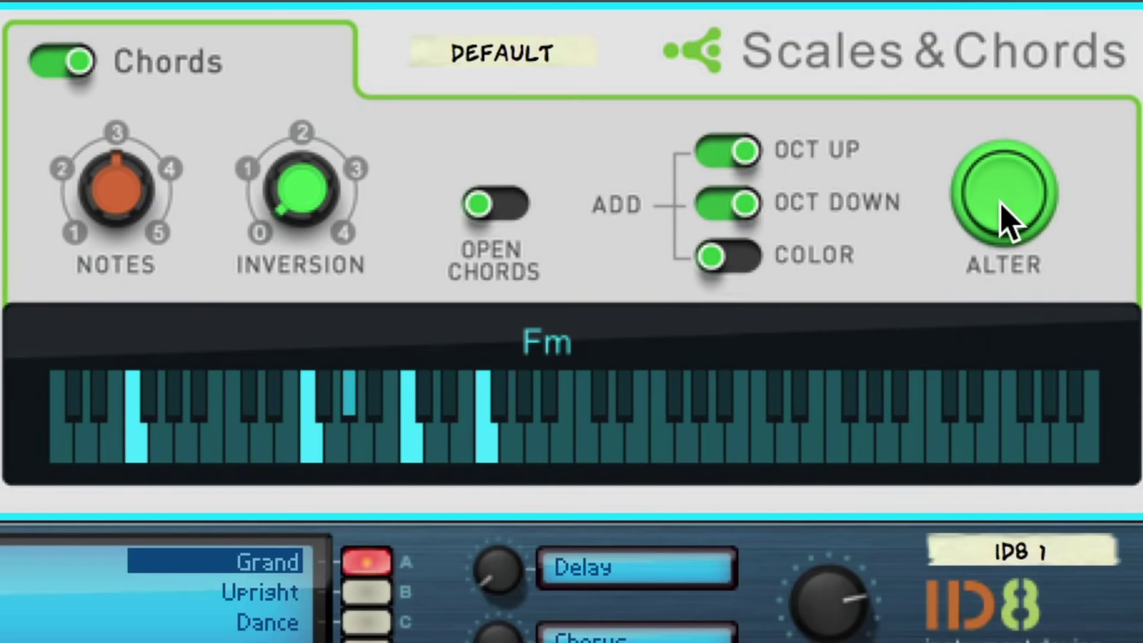
Alter the Scales & Chords chord from F minor to F major.
click(1005, 201)
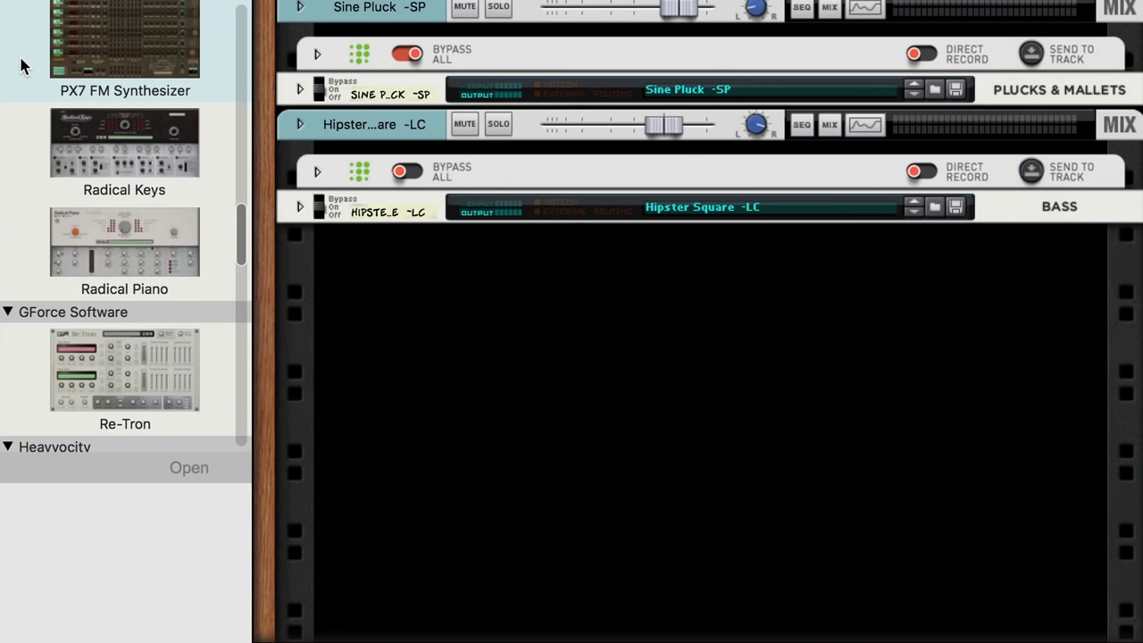
Add a Radical Piano and a Scales & Chords device set to key D, scale Minor.
click(83, 204)
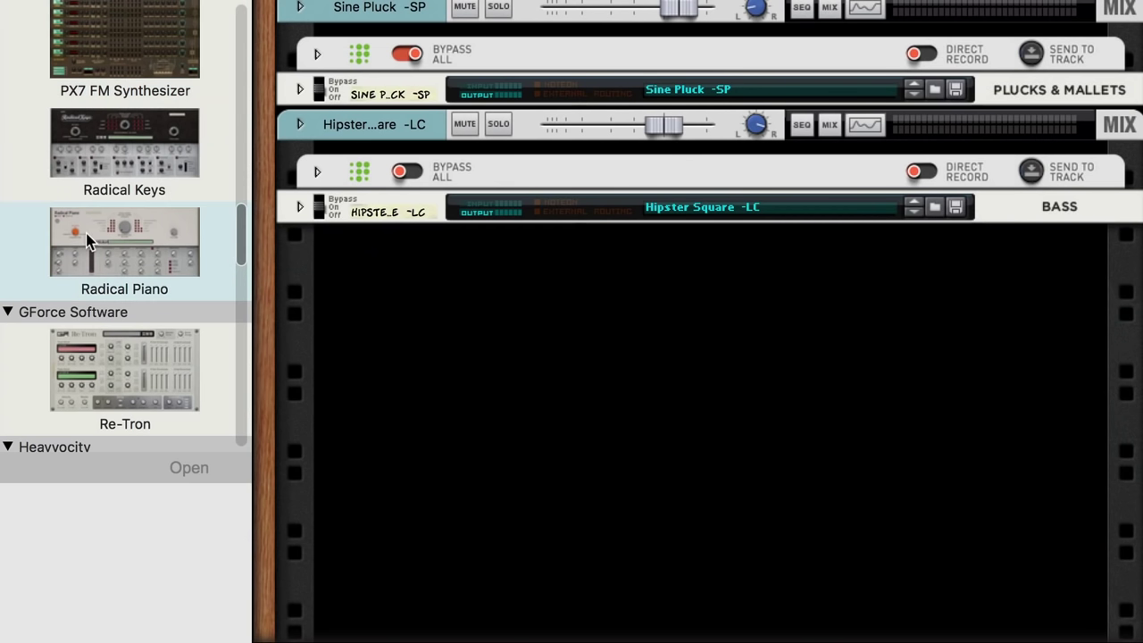
drag(87, 239, 364, 315)
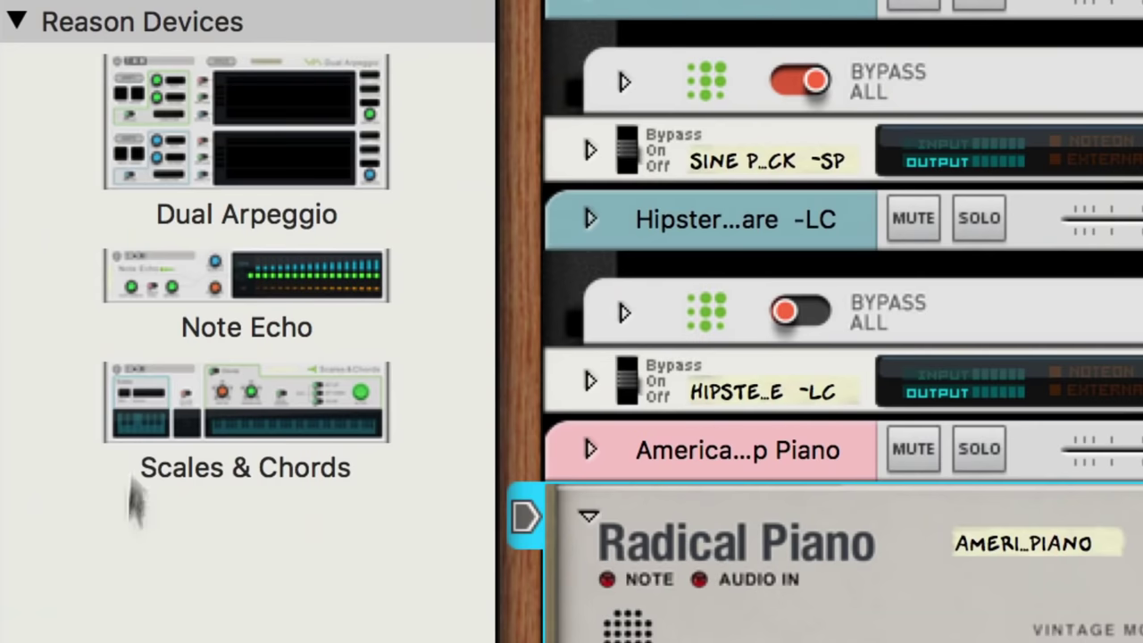
drag(134, 487, 639, 483)
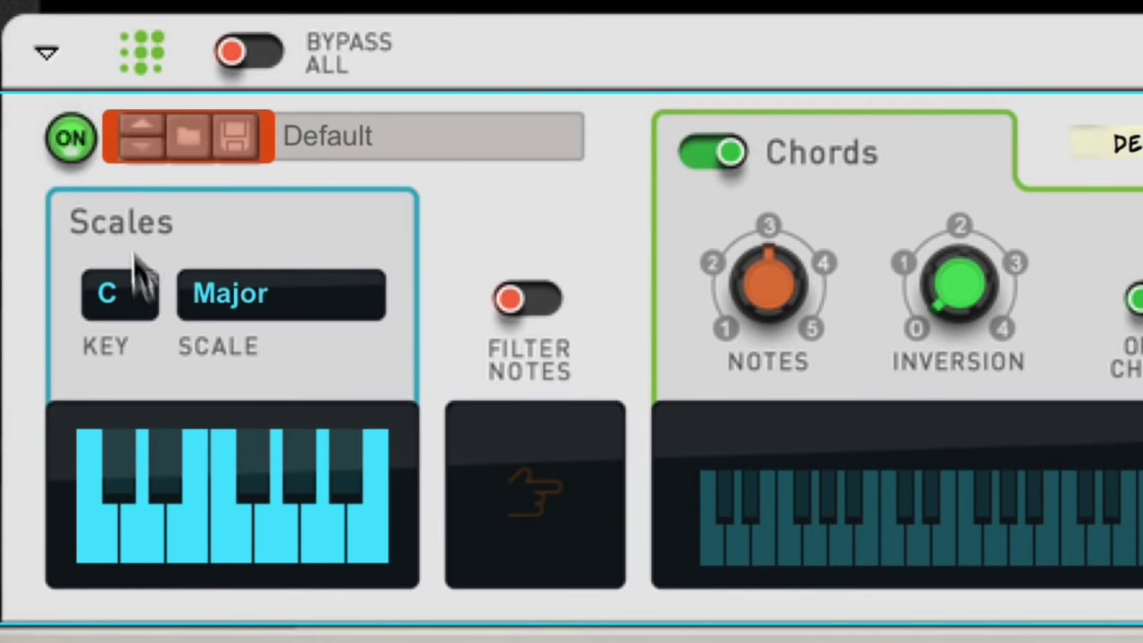
click(139, 277)
click(153, 386)
click(279, 304)
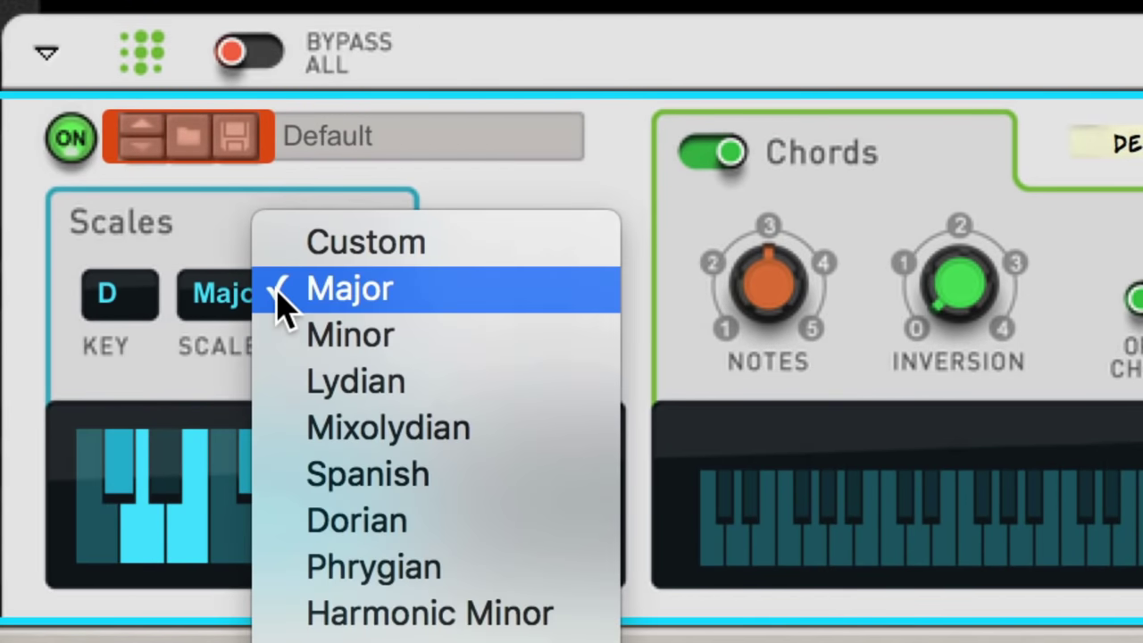
click(308, 342)
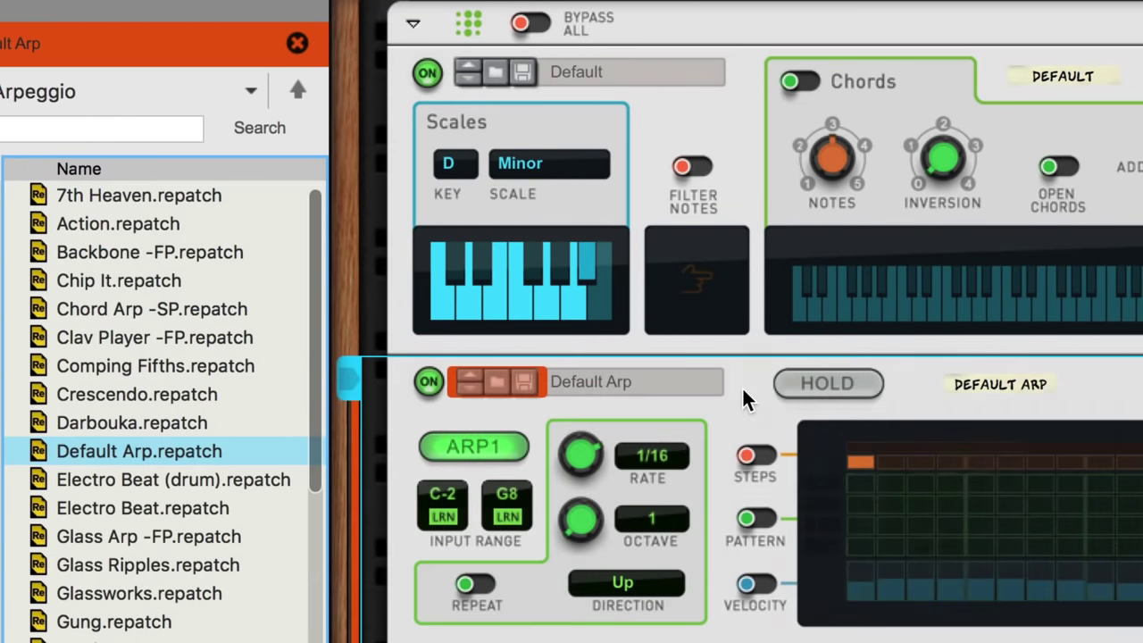
Reset the Dual Arpeggio to Init Patch, enable ARP1 steps, and enter A3, F3 on step 1 and D3 on step 2.
right_click(744, 391)
click(208, 394)
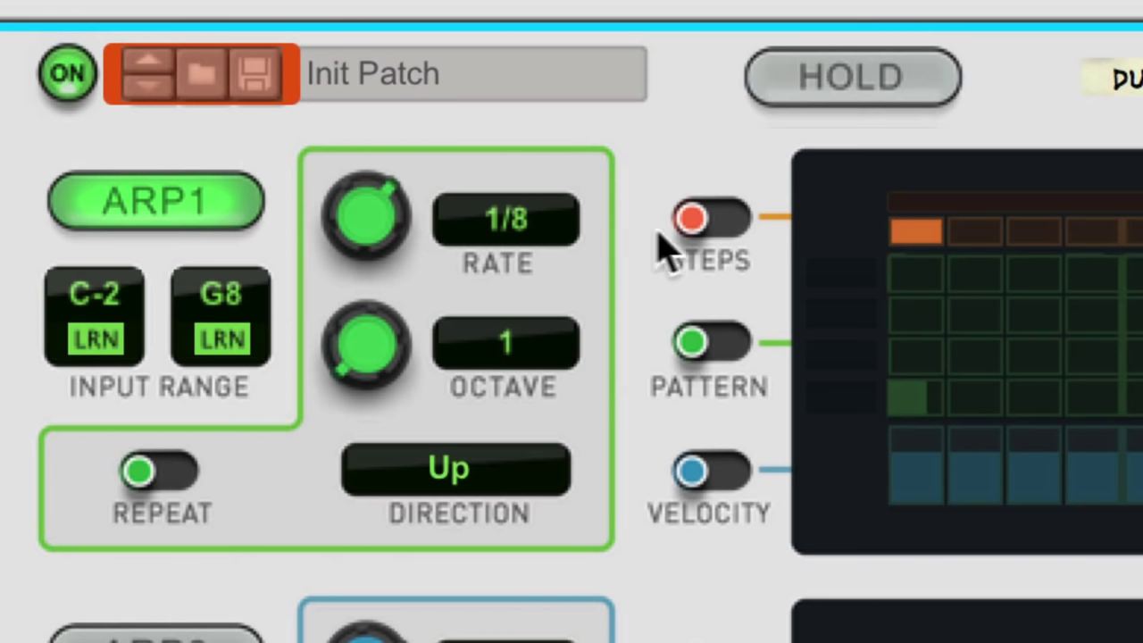
click(715, 219)
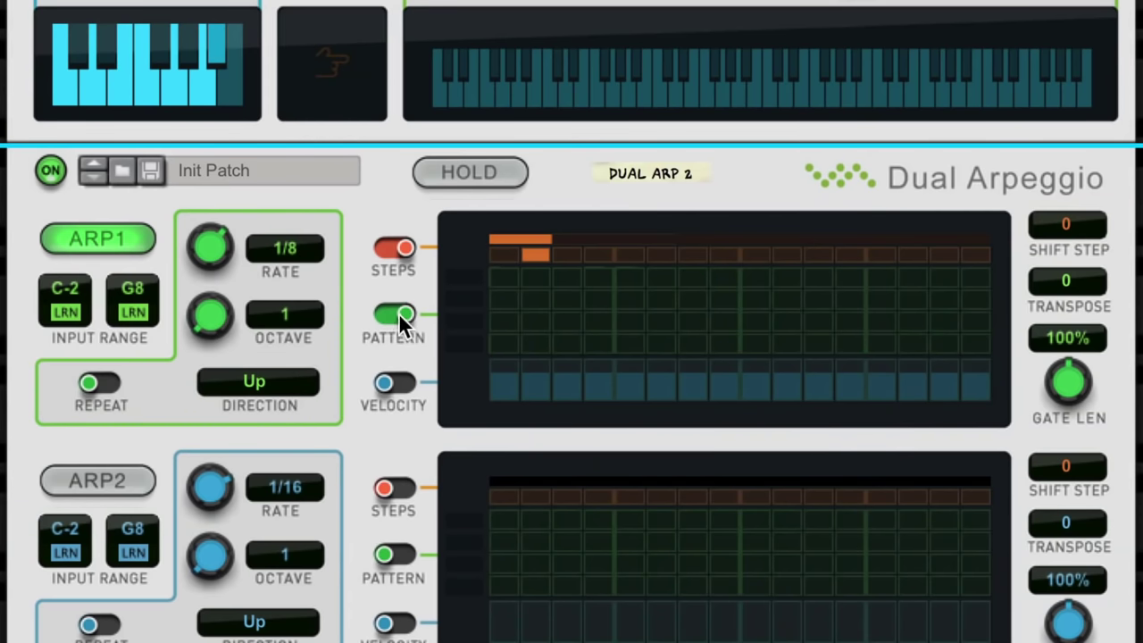
click(515, 304)
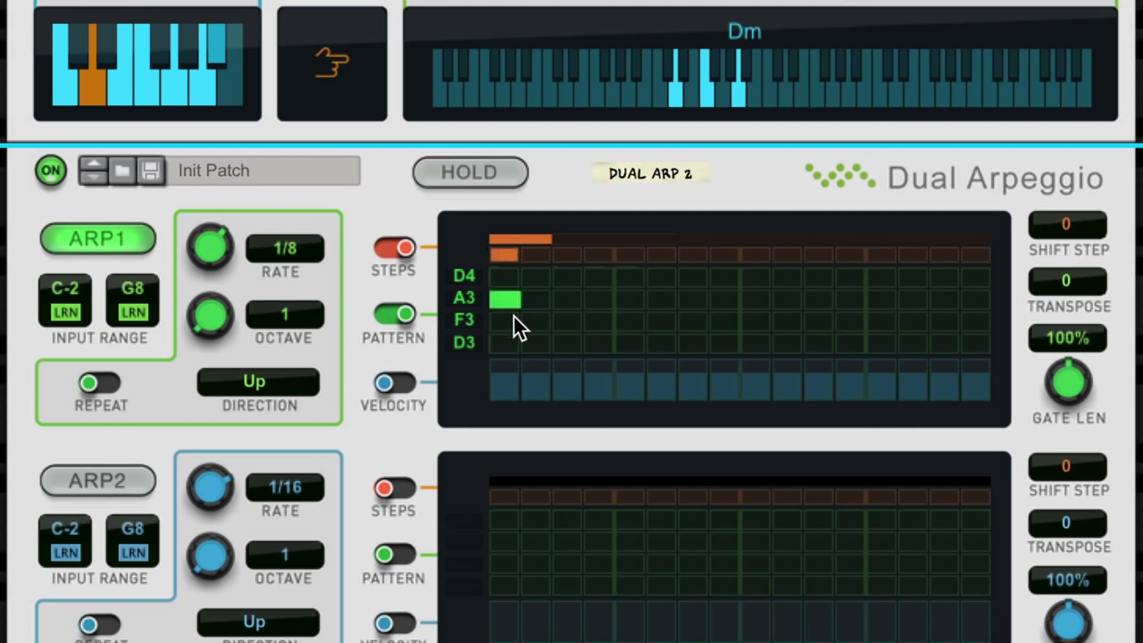
click(513, 320)
click(546, 348)
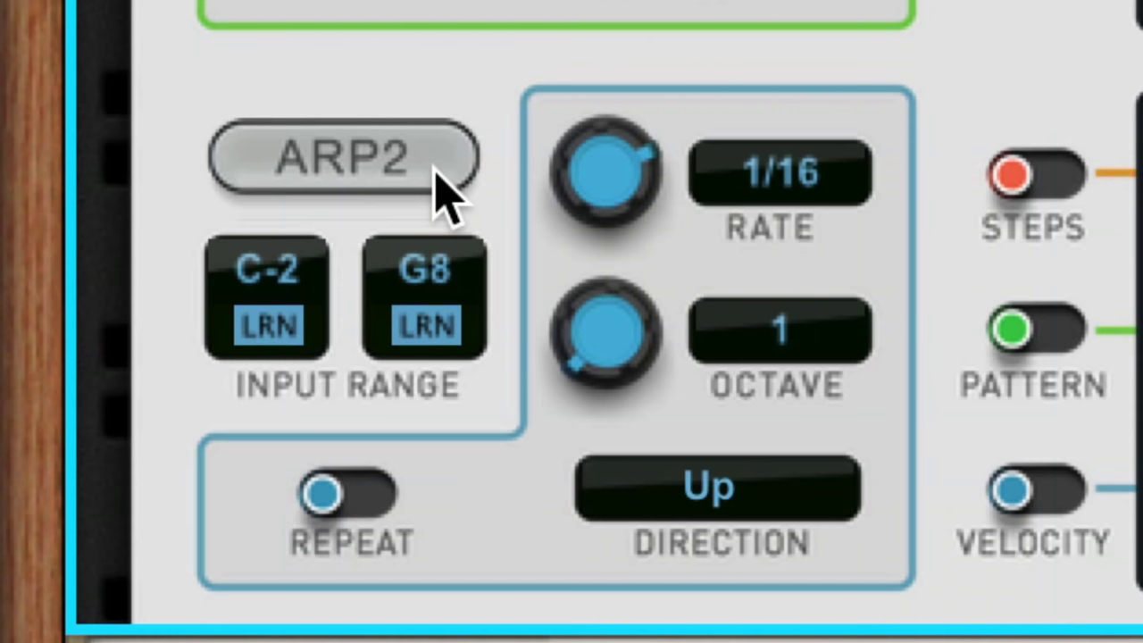
Enable ARP2 with STEPS and PATTERN on, and stretch its bottom-row note to two steps.
click(436, 178)
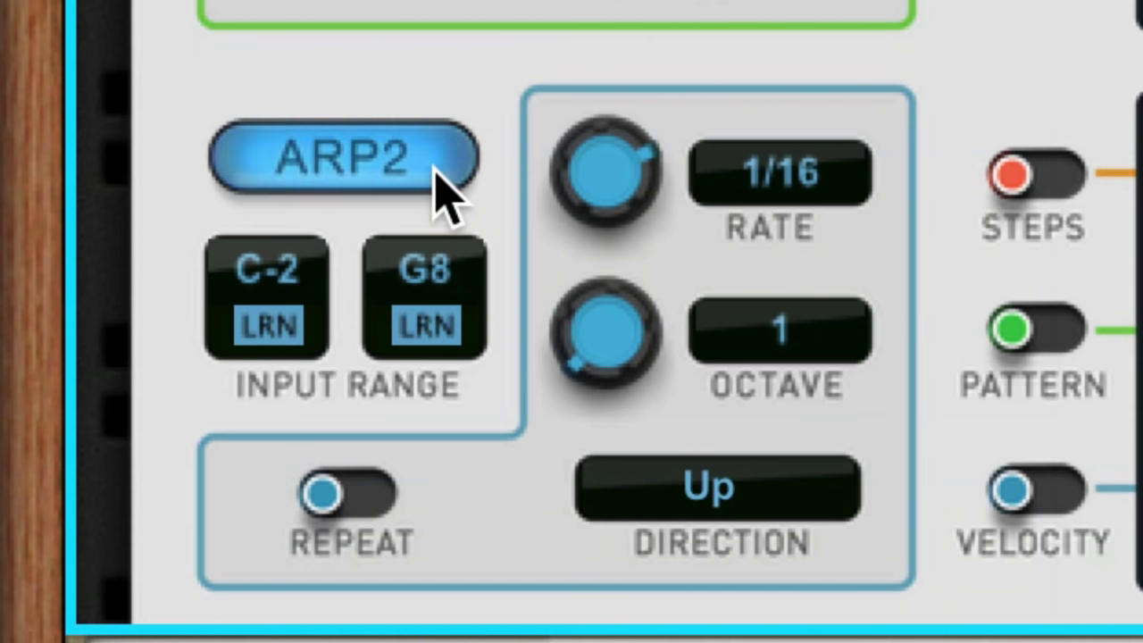
click(1072, 183)
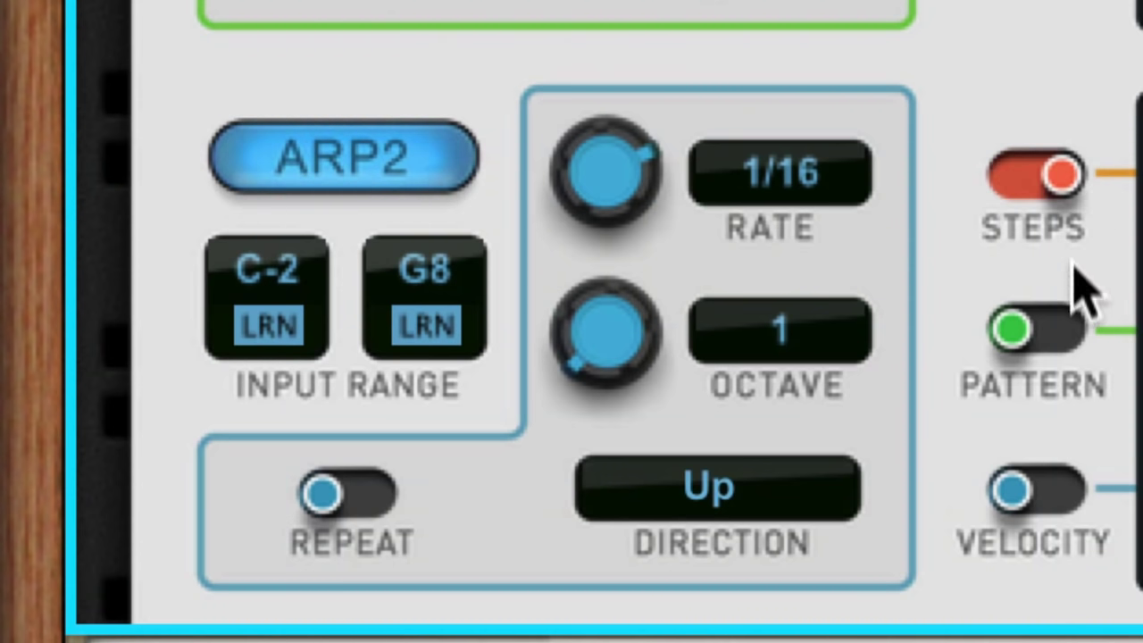
click(1067, 341)
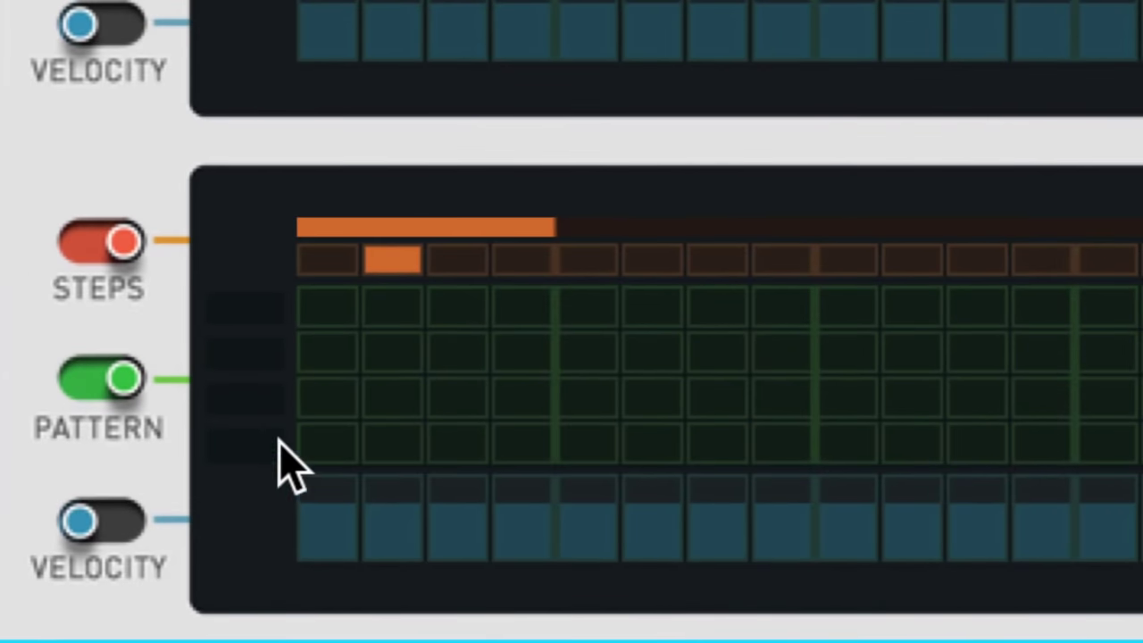
drag(354, 454, 420, 459)
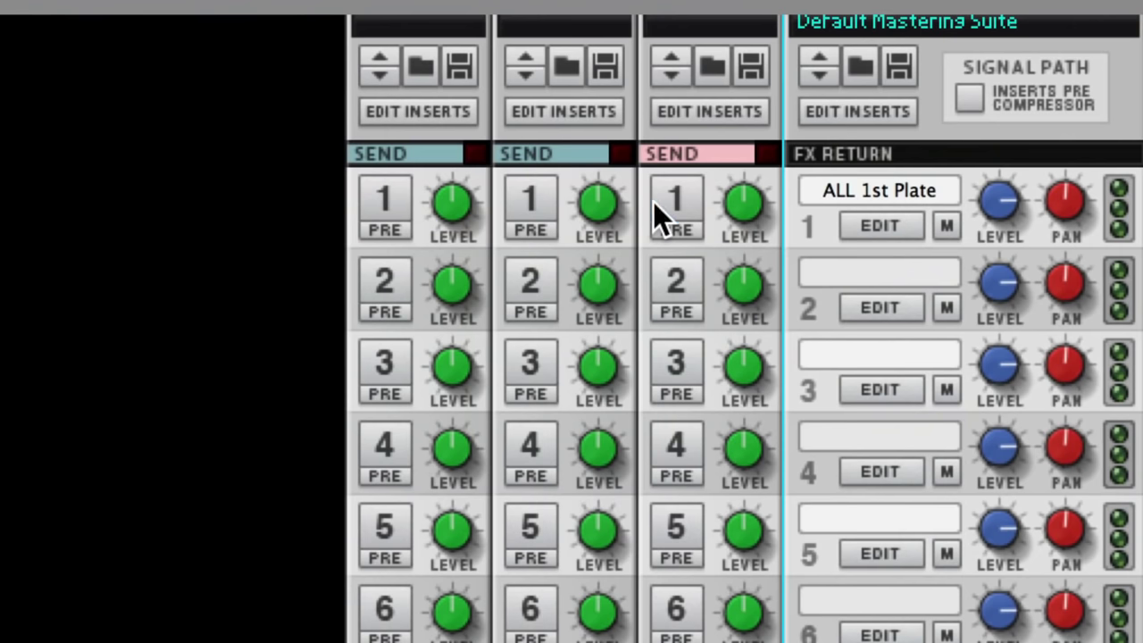
Route the piano channel to the send 1 reverb, stop recording, and duplicate the piano clip after itself.
click(676, 202)
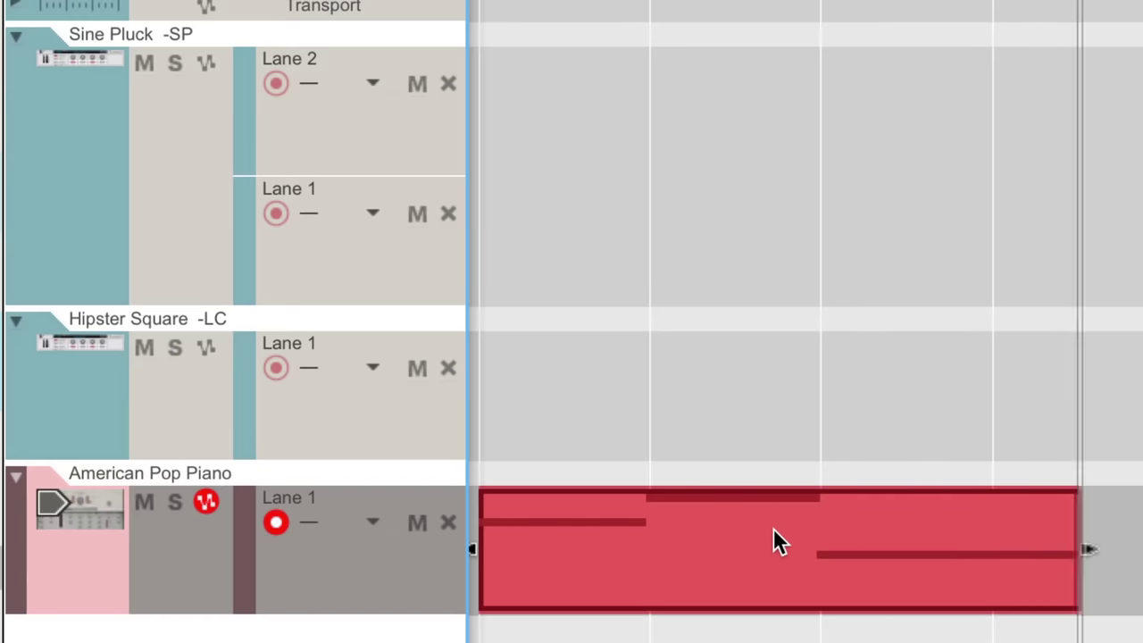
key(space)
drag(215, 514, 973, 462)
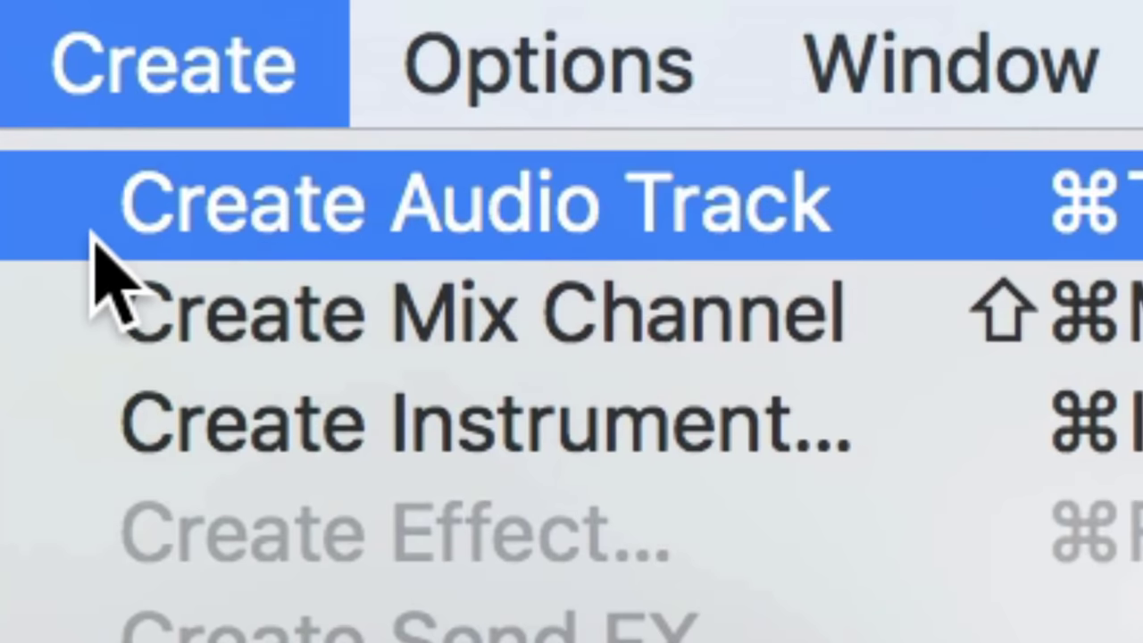
Create an audio track with a clip, then enable its channel's low-pass filter with a slightly lower cutoff.
click(97, 237)
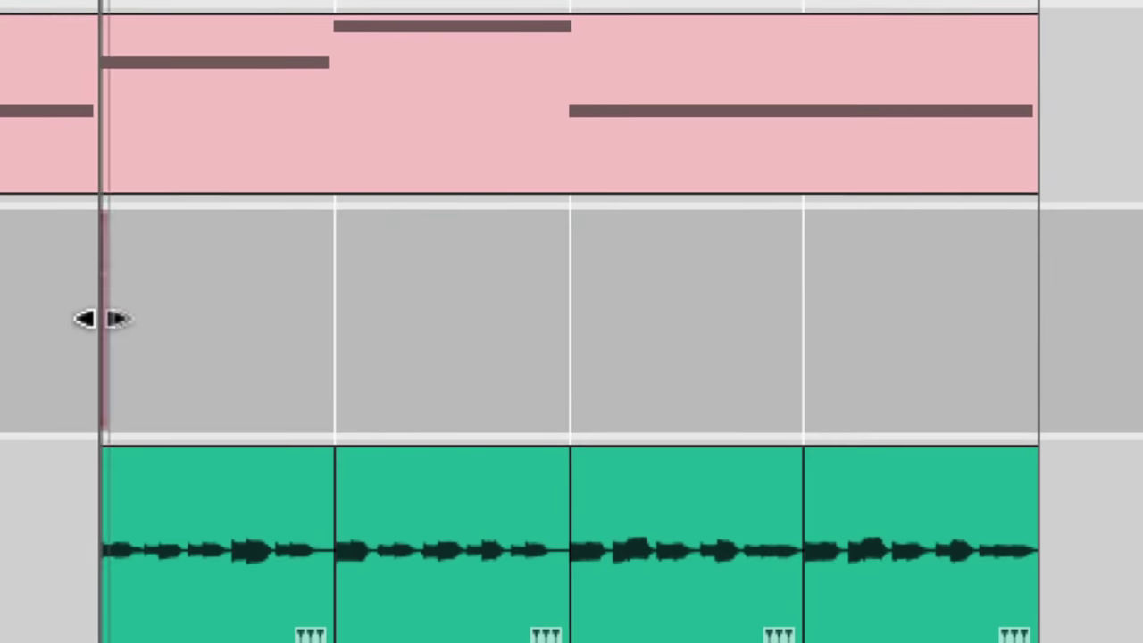
drag(100, 319, 998, 331)
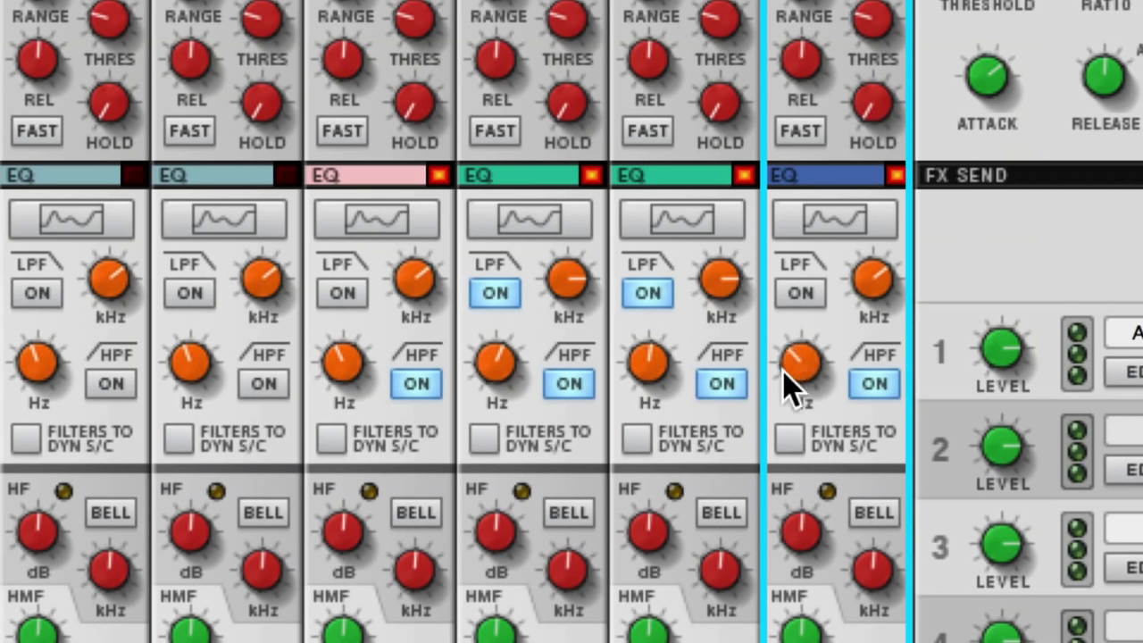
click(818, 300)
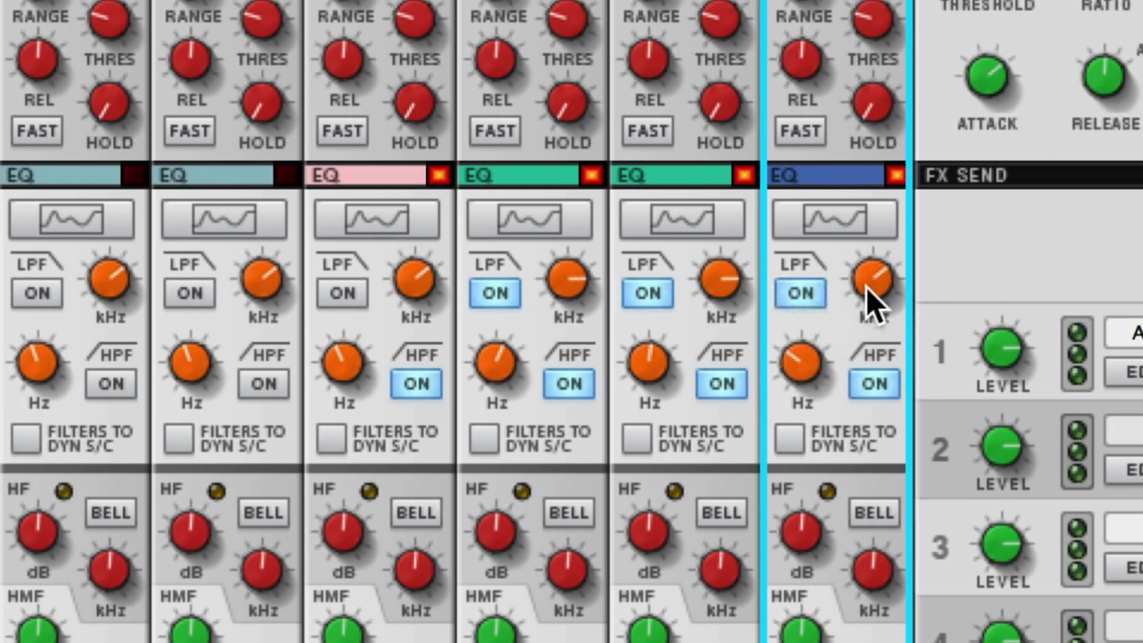
drag(868, 295, 869, 309)
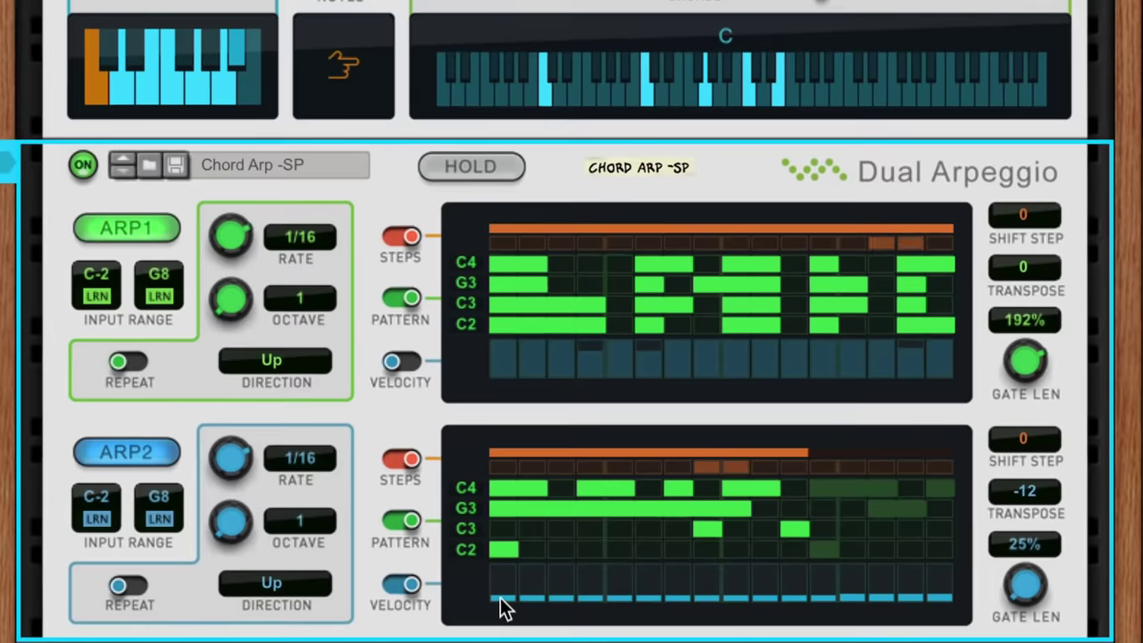
Draw taller velocity bars for ARP2's steps in the Dual Arpeggio.
mouse_move(503, 608)
mouse_down()
mouse_move(520, 572)
mouse_move(556, 565)
mouse_move(556, 551)
mouse_move(603, 584)
mouse_move(694, 542)
mouse_up()
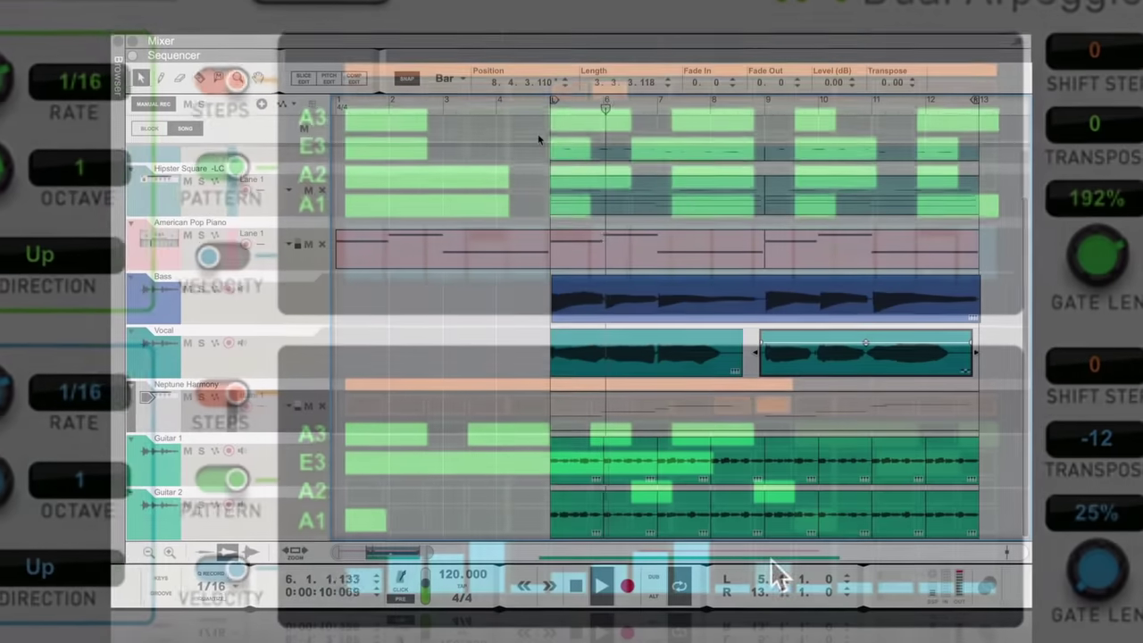